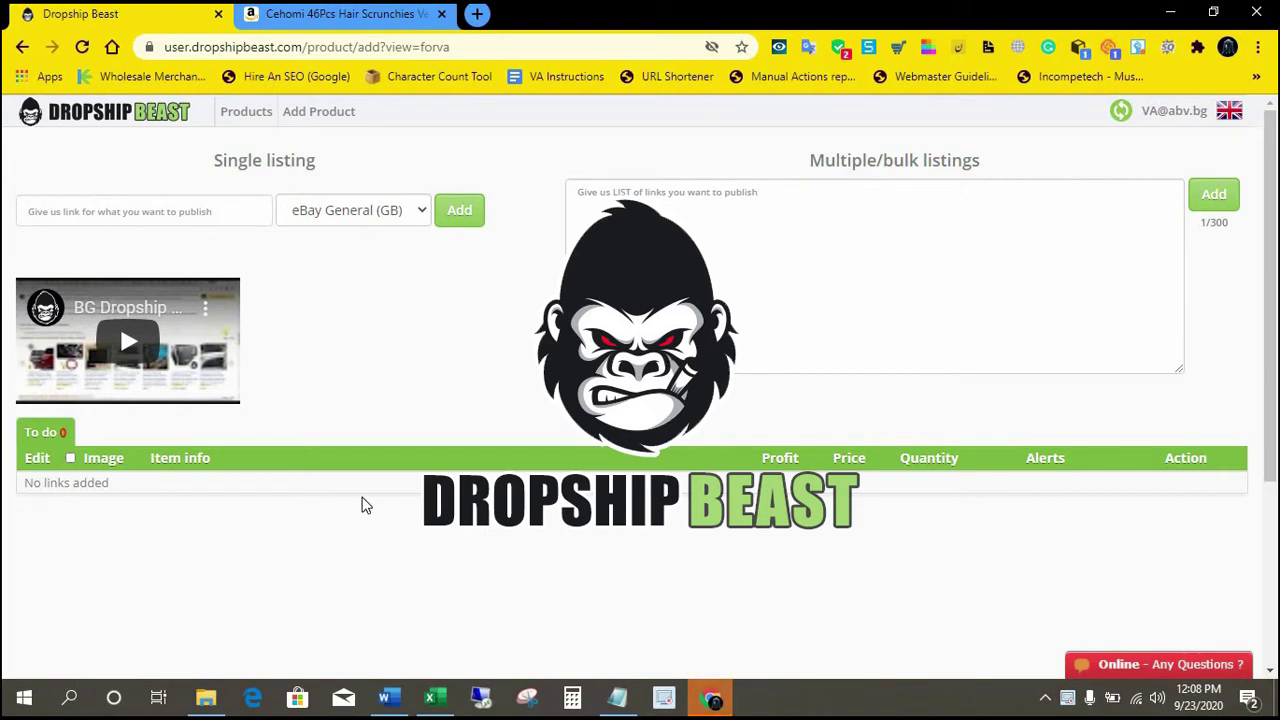
Copy the Amazon page URL of the Cehomi 46Pcs hair scrunchies.
left_click(307, 16)
left_click(306, 48)
key("ctrl+shift+Tab")
left_click(307, 14)
left_click(320, 46)
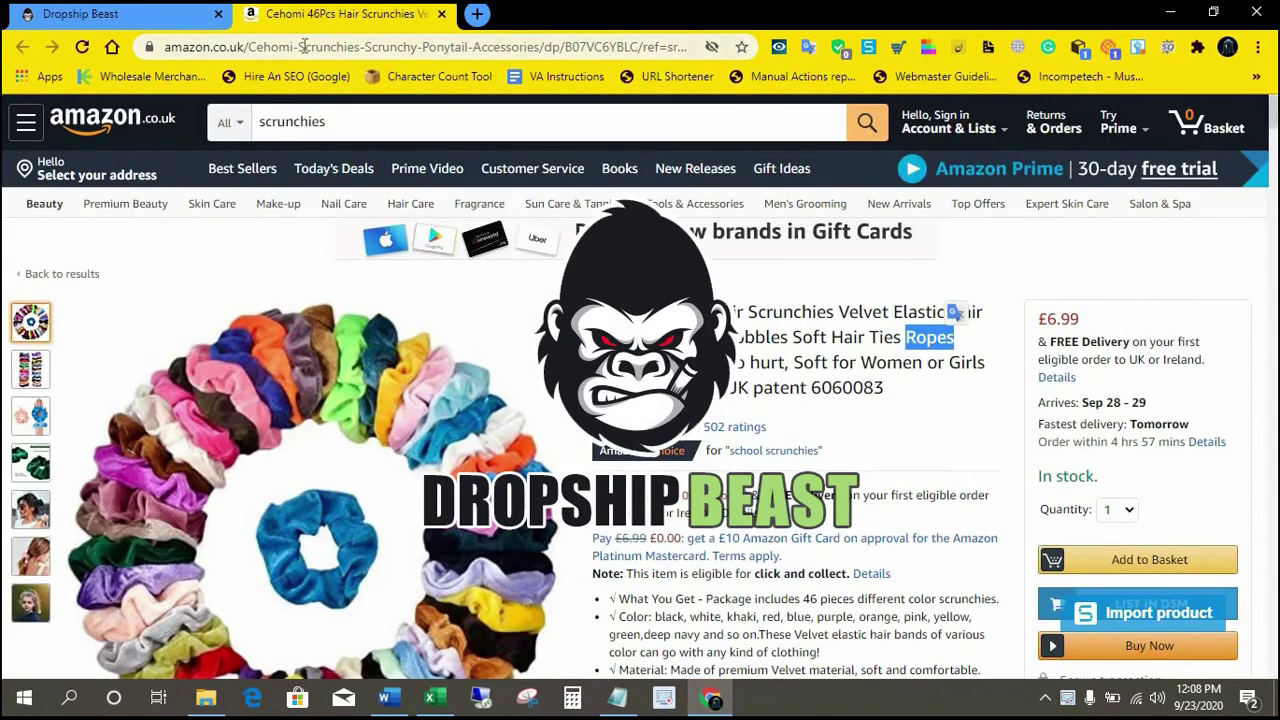
key("ctrl+shift+Tab")
left_click(307, 14)
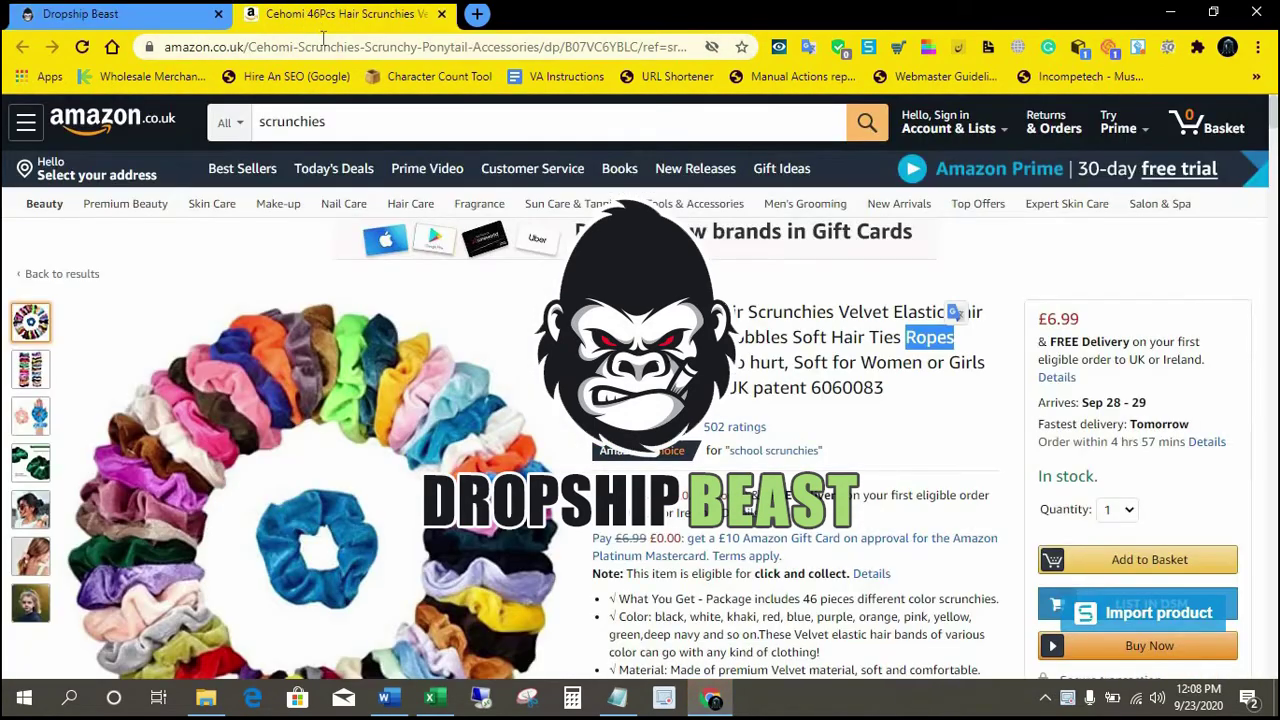
left_click(306, 46)
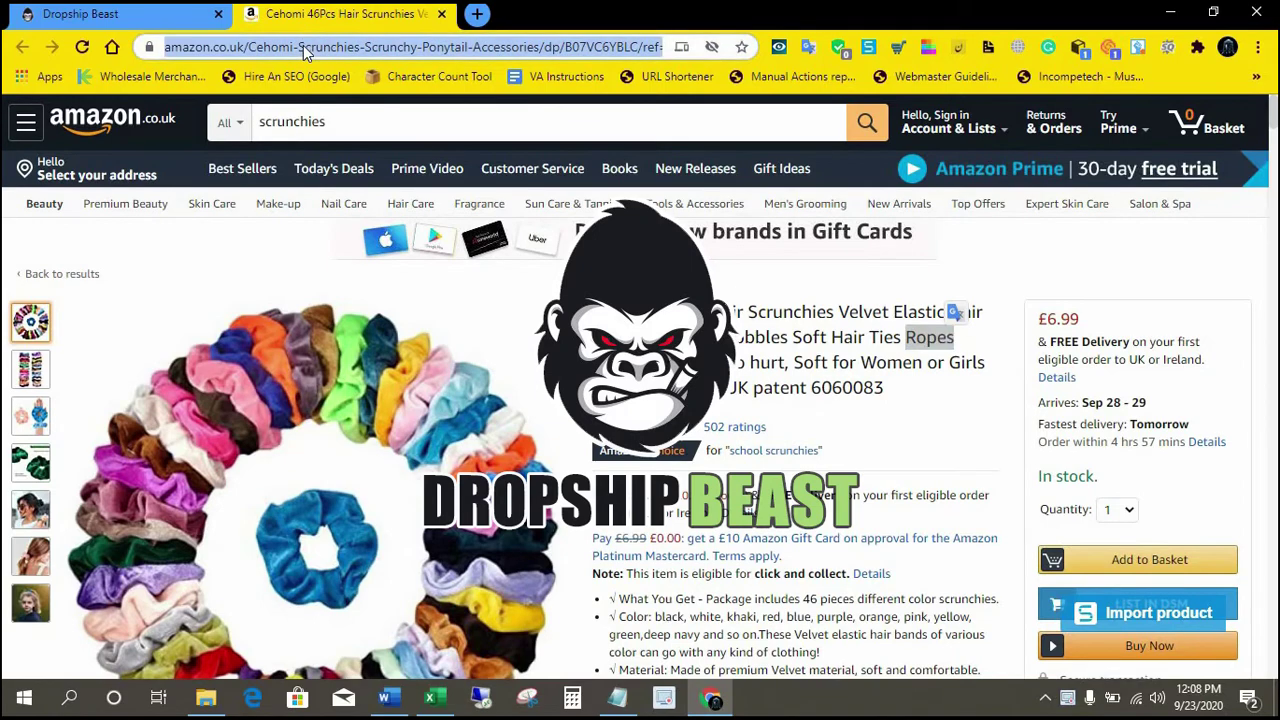
right_click(304, 47)
left_click(345, 176)
Add a single listing in Dropship Beast from the copied Amazon link, targeting eBay General (GB).
left_click(125, 14)
left_click(118, 206)
right_click(118, 207)
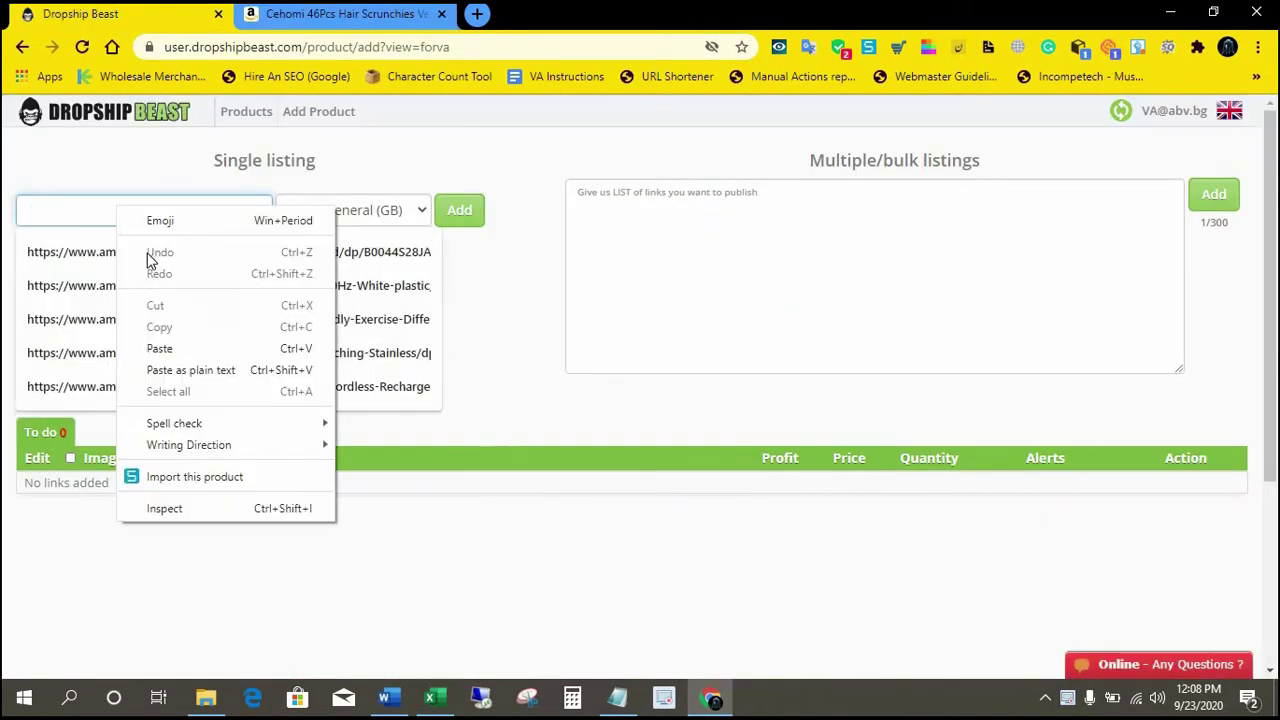
left_click(153, 349)
left_click(457, 213)
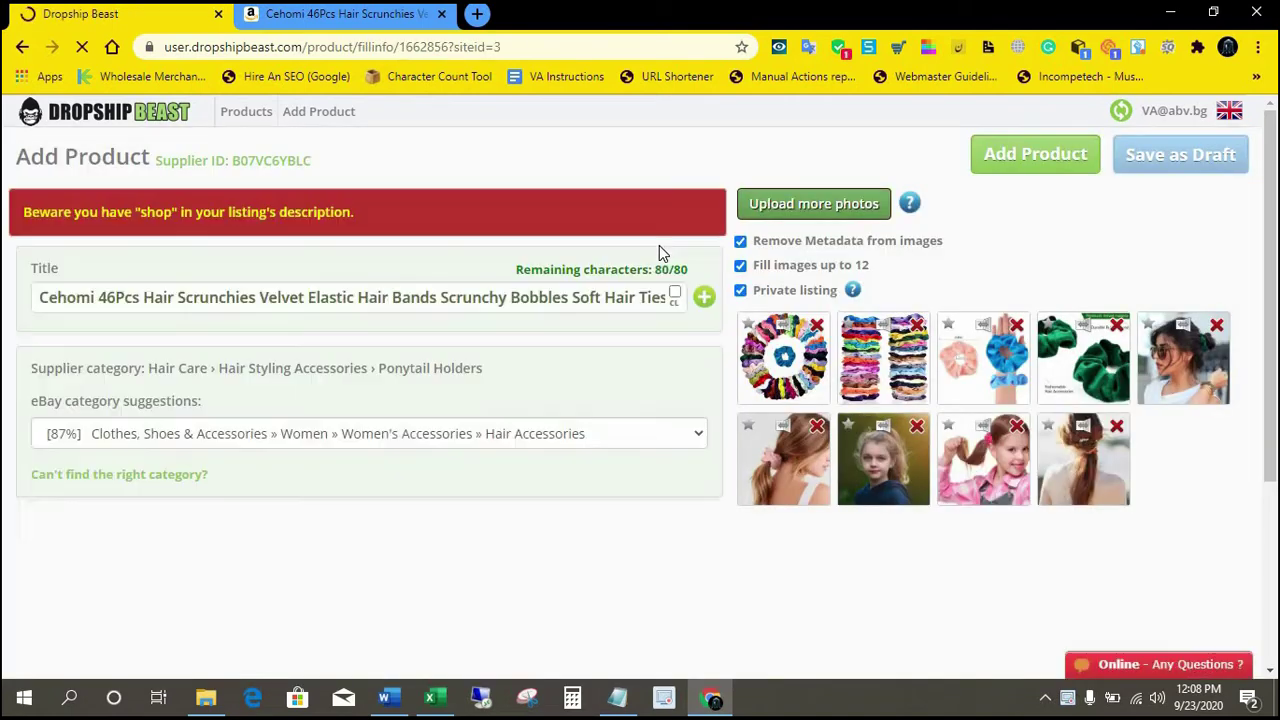
Review the imported product's title, item data, listing specifics and description.
scroll(241, 400, "down", 12)
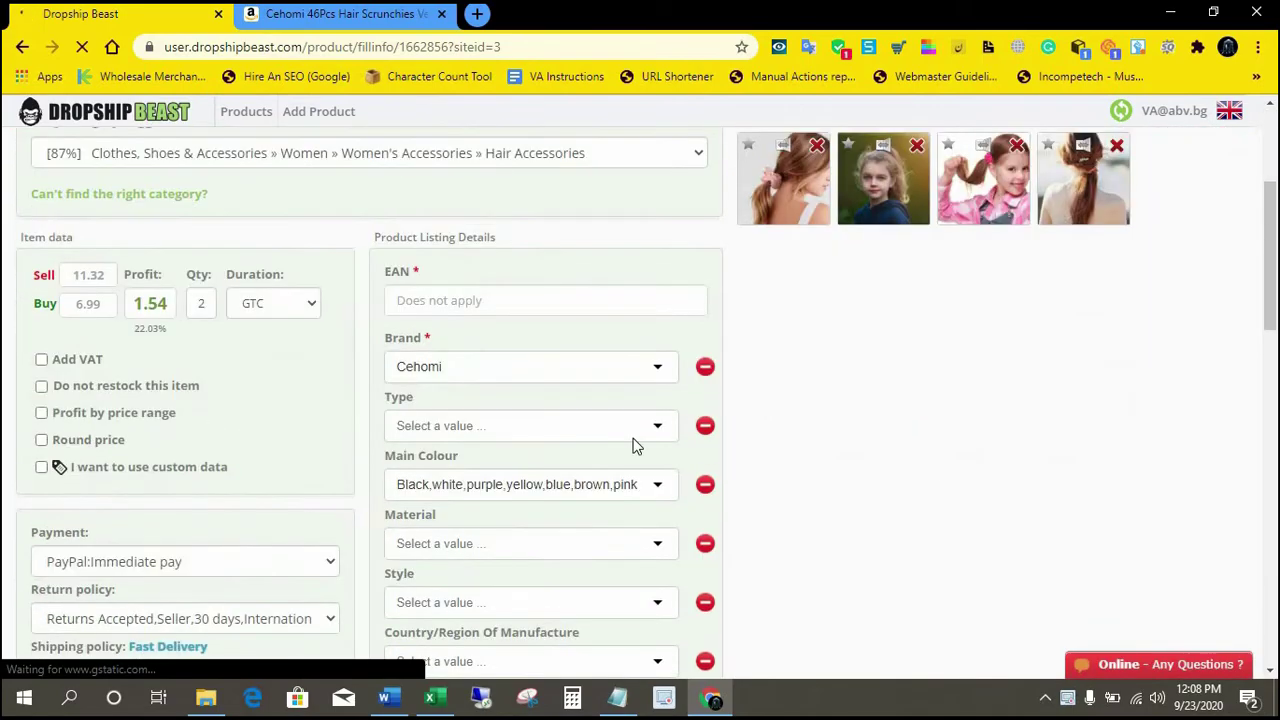
scroll(879, 343, "up", 2)
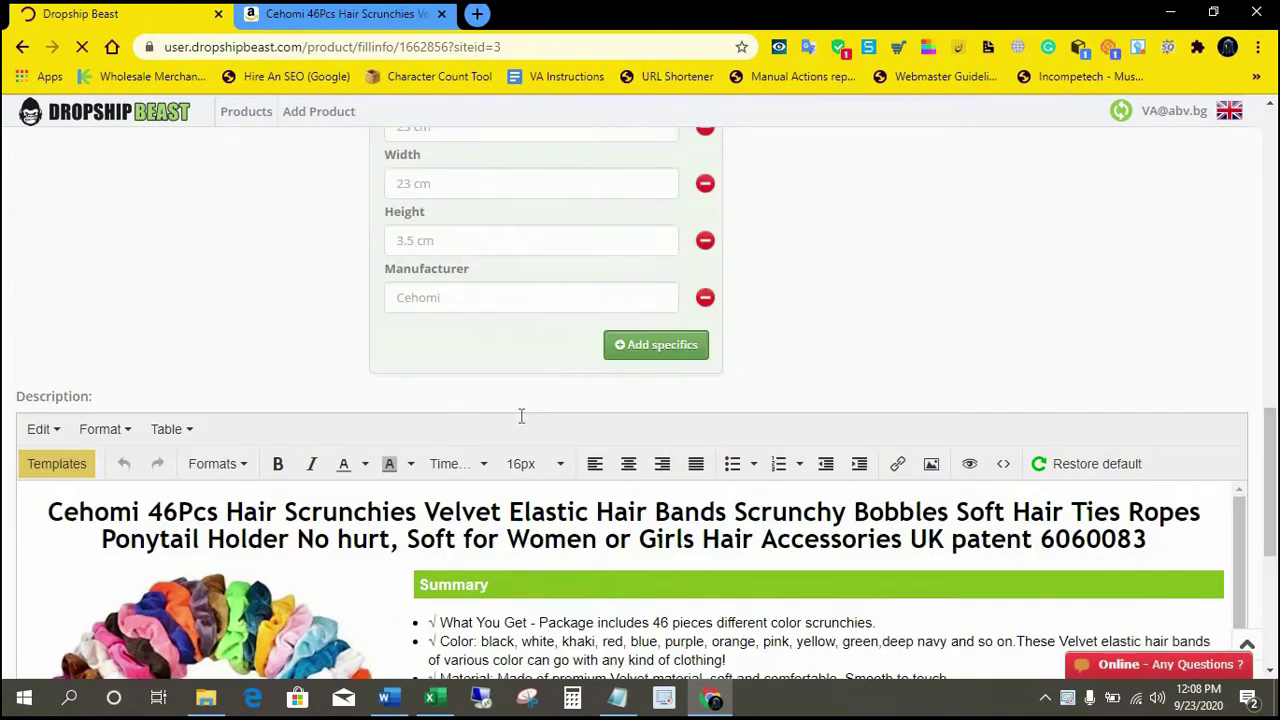
scroll(714, 380, "down", 8)
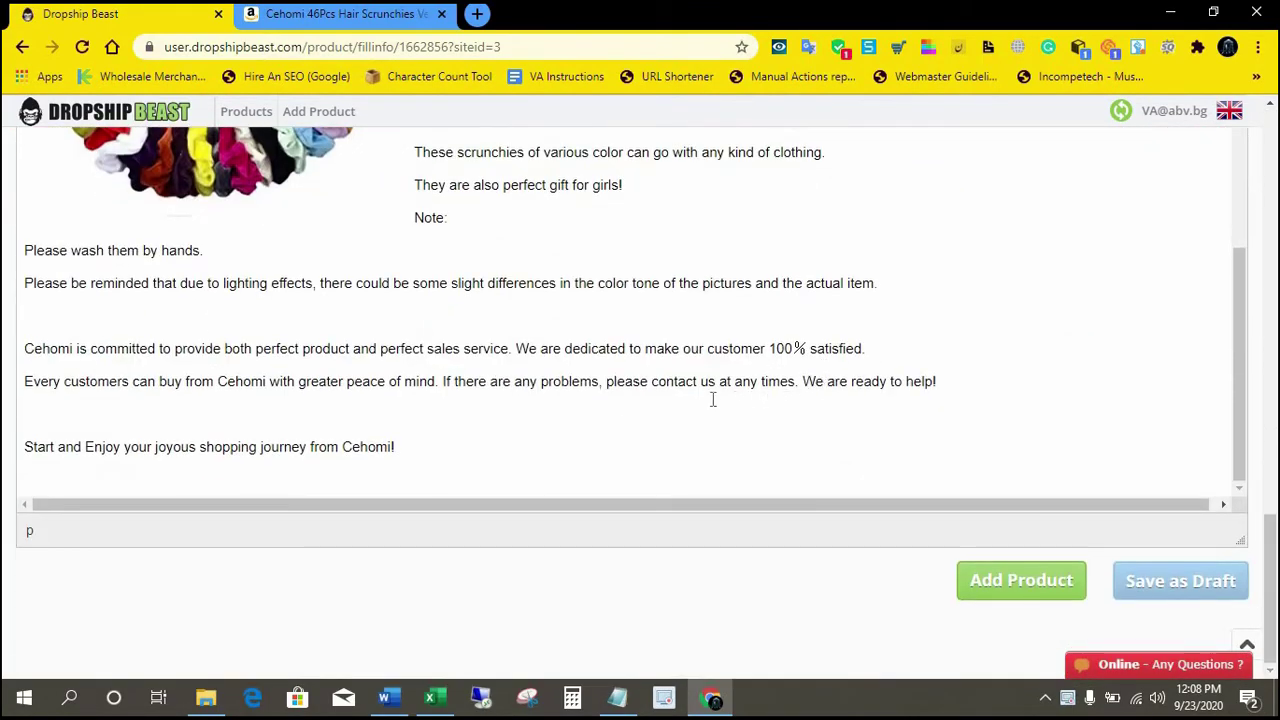
scroll(709, 396, "up", 4)
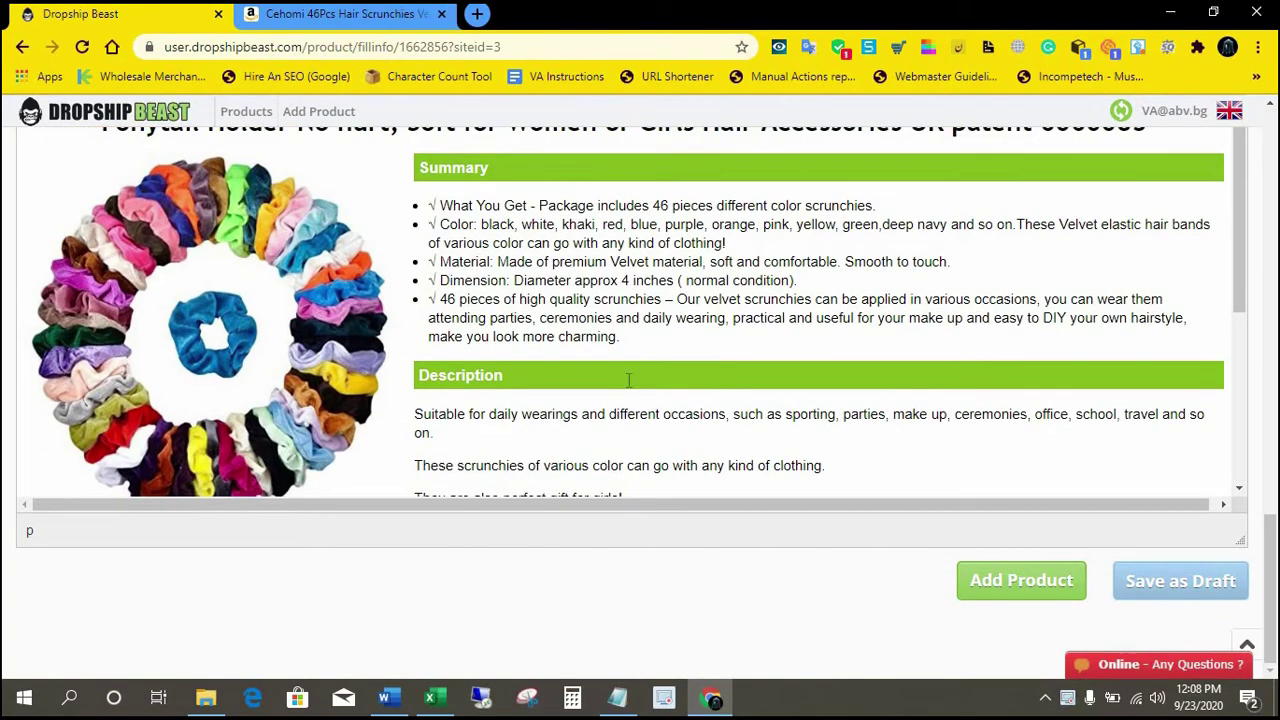
scroll(603, 317, "up", 10)
scroll(603, 317, "up", 10)
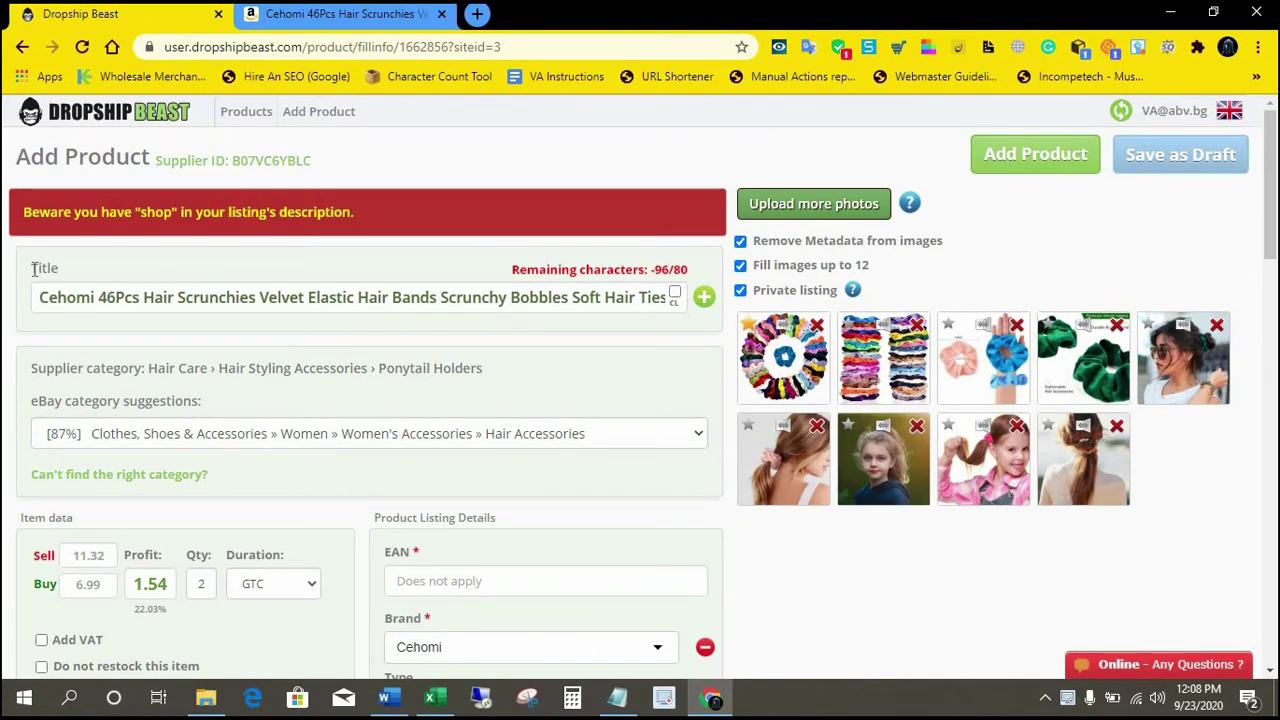
left_click_drag(33, 268, 66, 270)
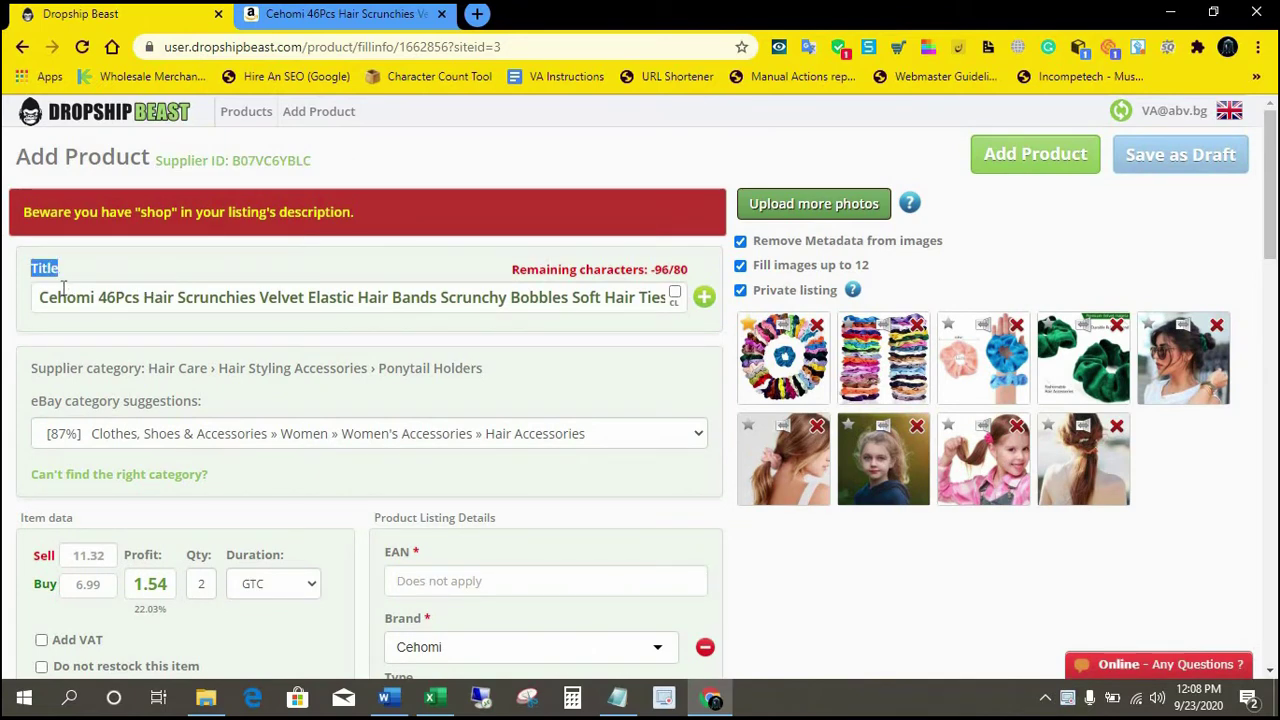
Replace the listing title with "46 PCs Elastic Hair Scrunchies Velvet Soft Hair Ties Ropes For Women Or Girls" copied from the Word document.
left_click(389, 697)
left_click_drag(343, 305, 946, 306)
left_click(708, 698)
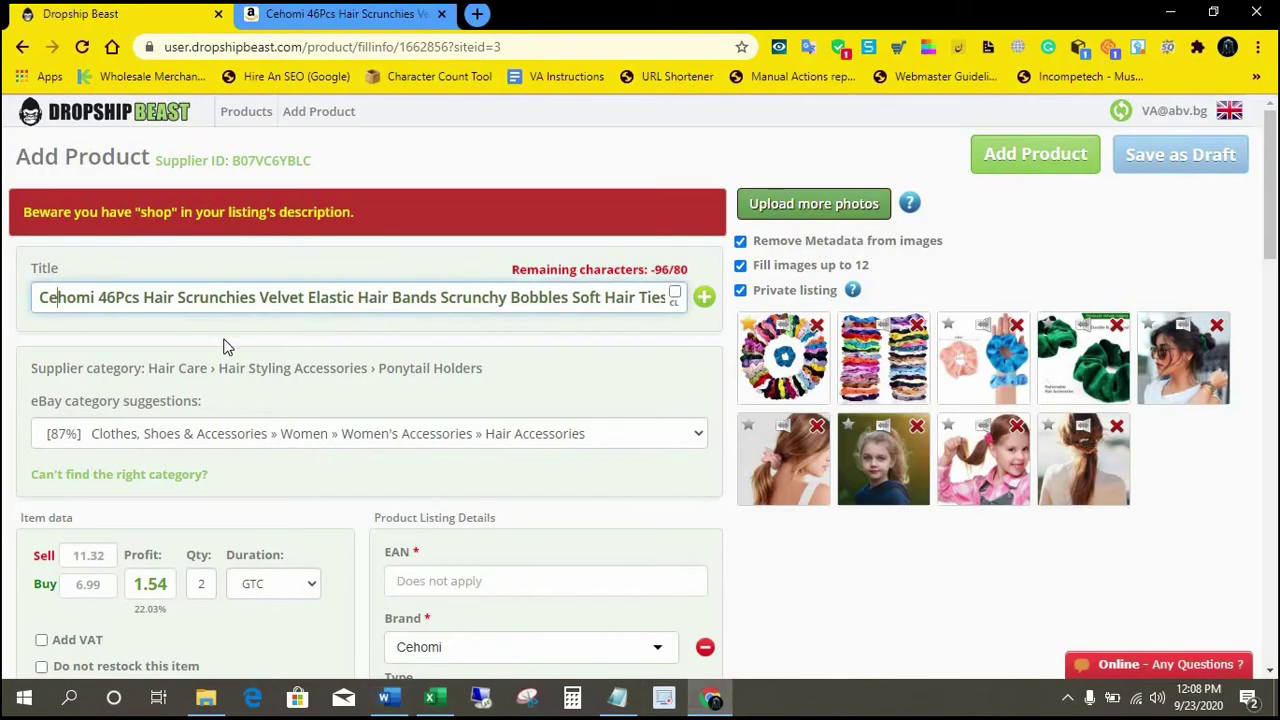
triple_click(160, 297)
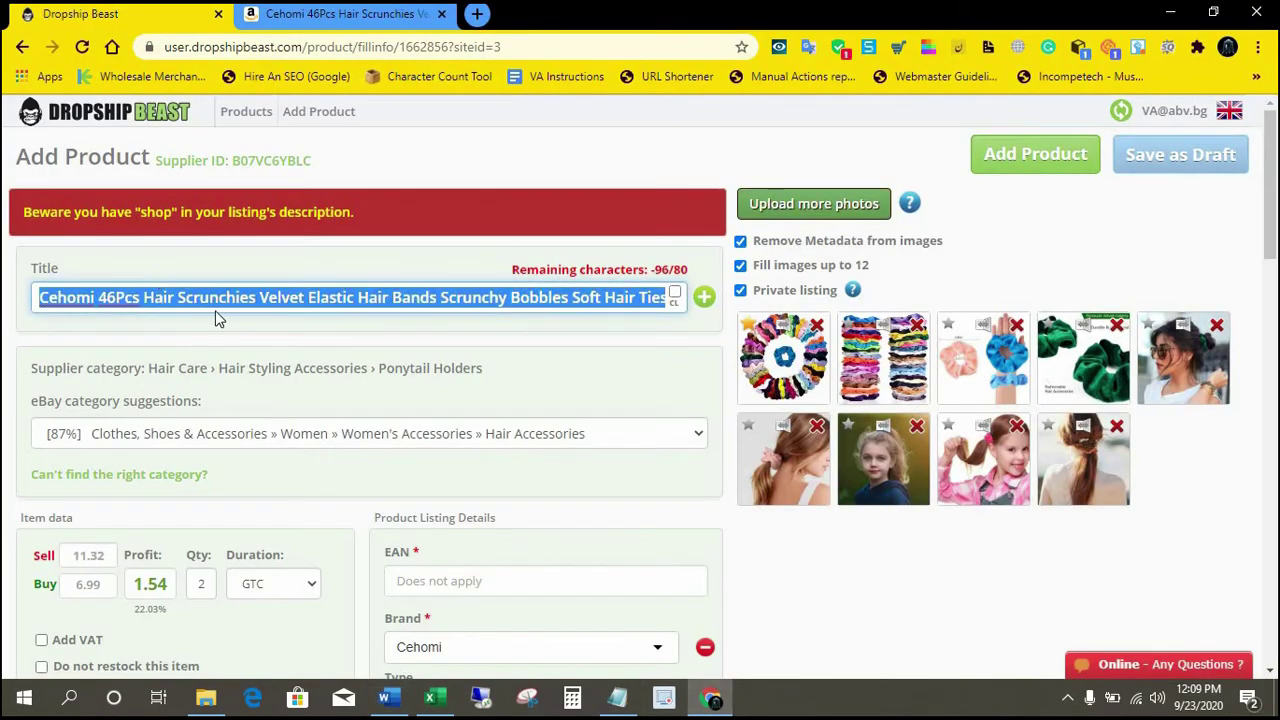
right_click(160, 297)
left_click(225, 397)
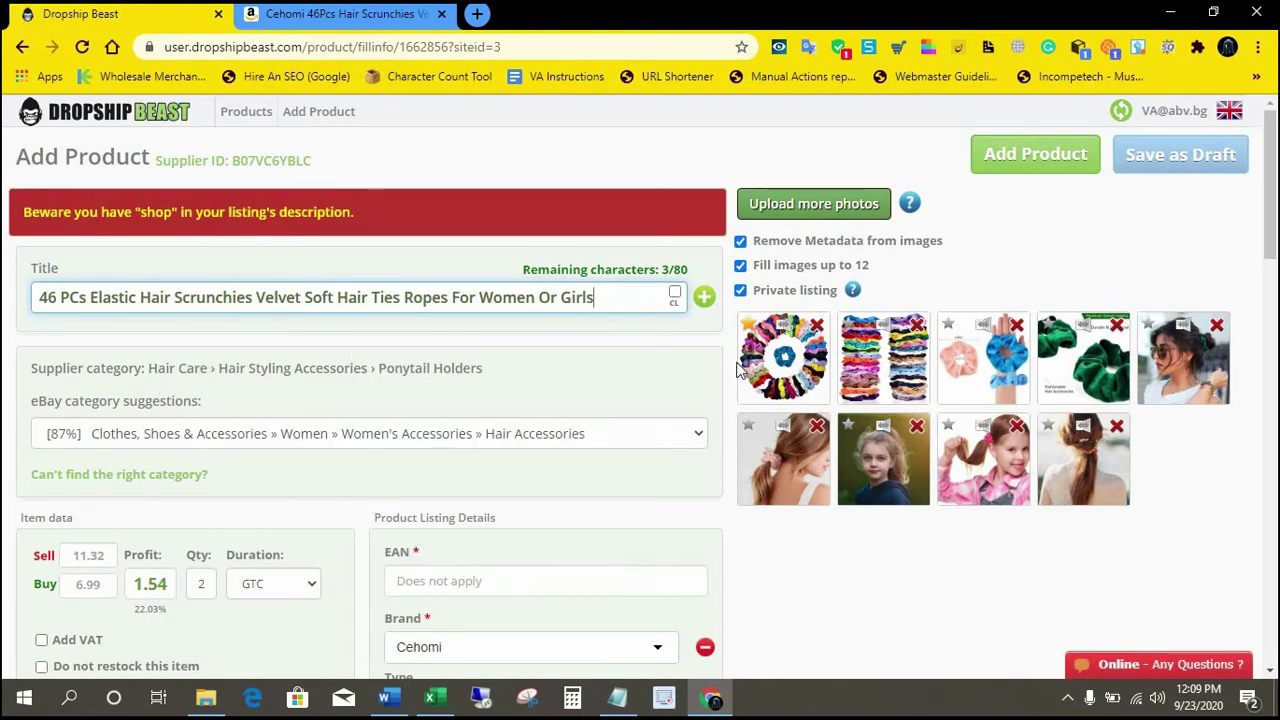
Upload the photo "Coronovirus Protection Mask (5)" from the Canva Pictures folder, with all file types shown.
left_click(798, 205)
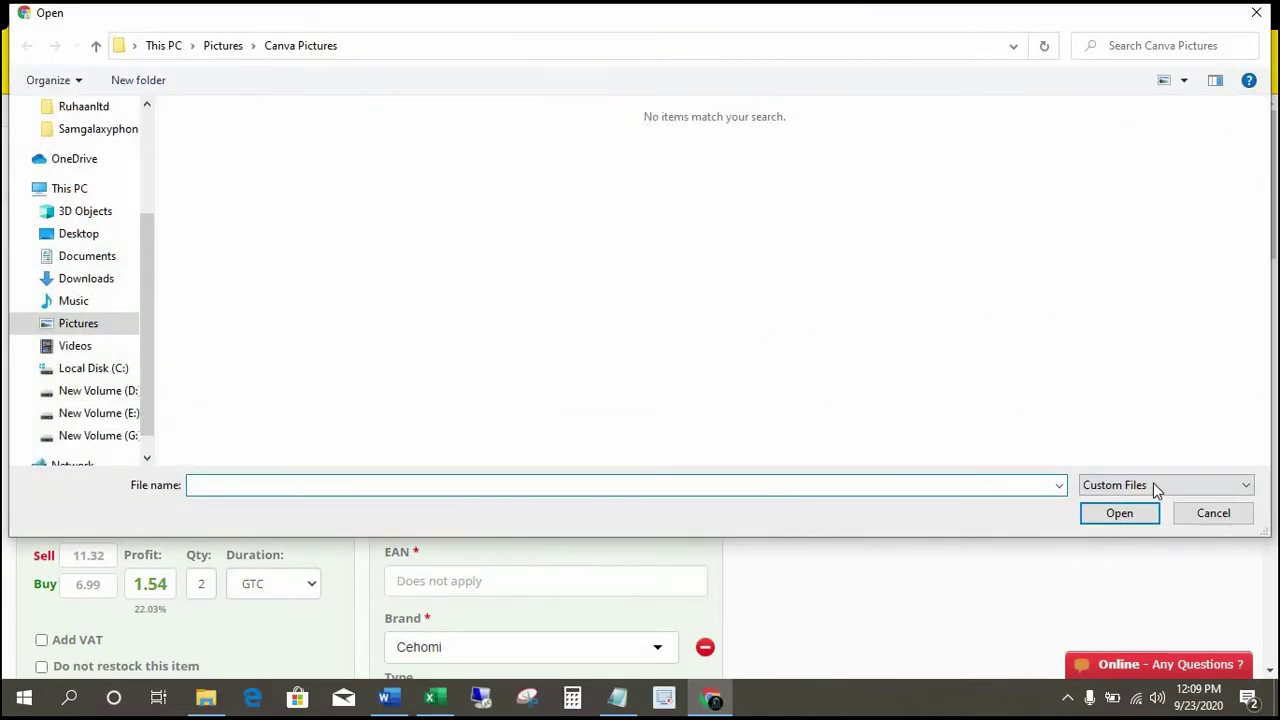
left_click(1155, 485)
left_click(1108, 518)
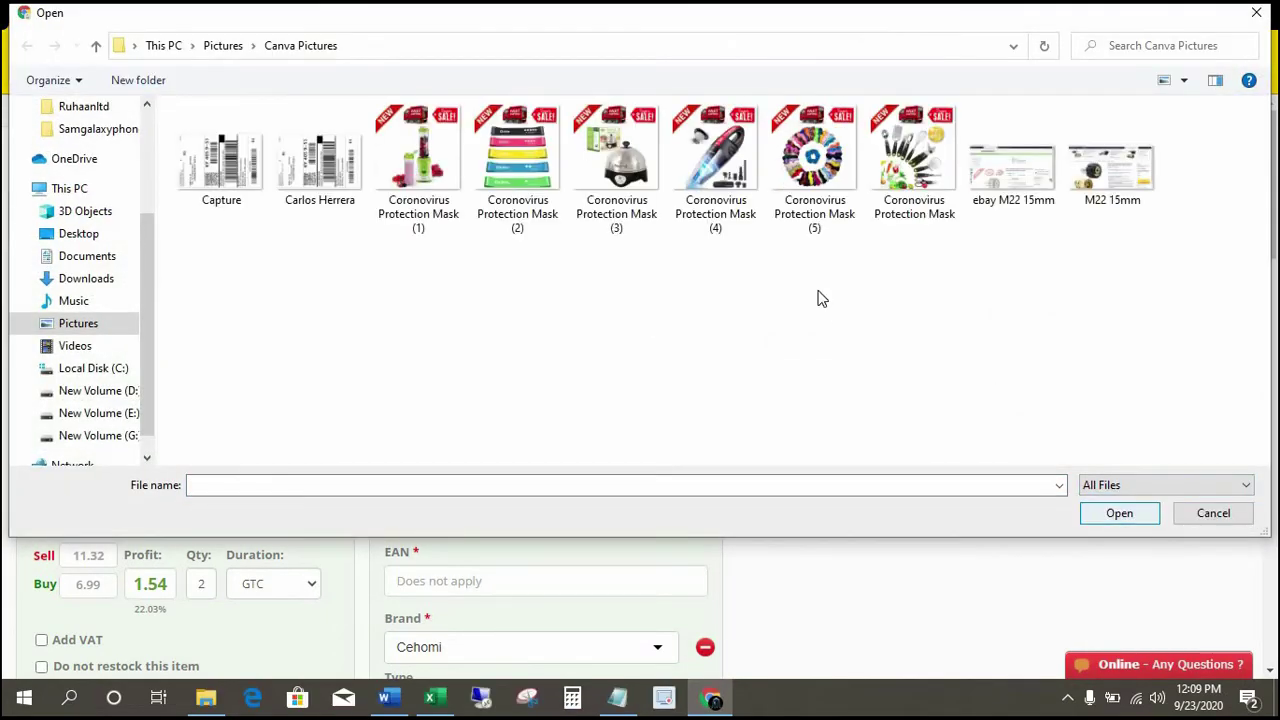
double_click(813, 175)
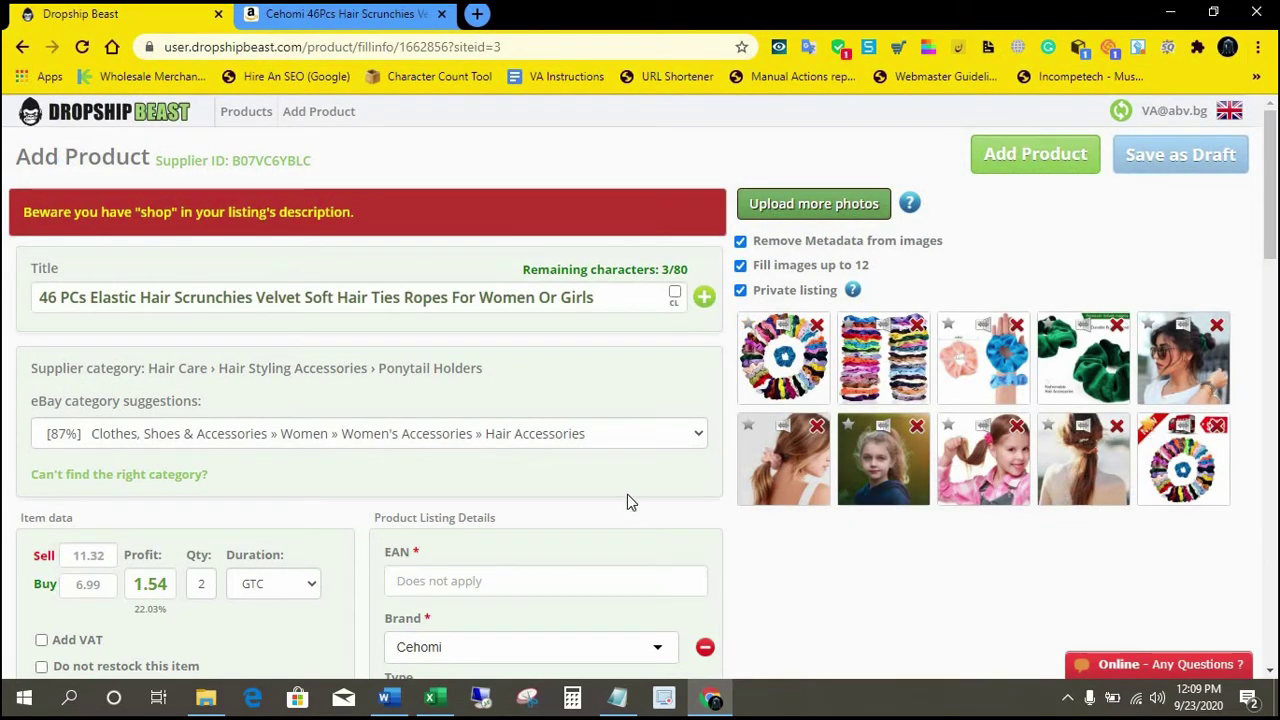
Set the item's sell price to 11.99.
scroll(620, 485, "down", 3)
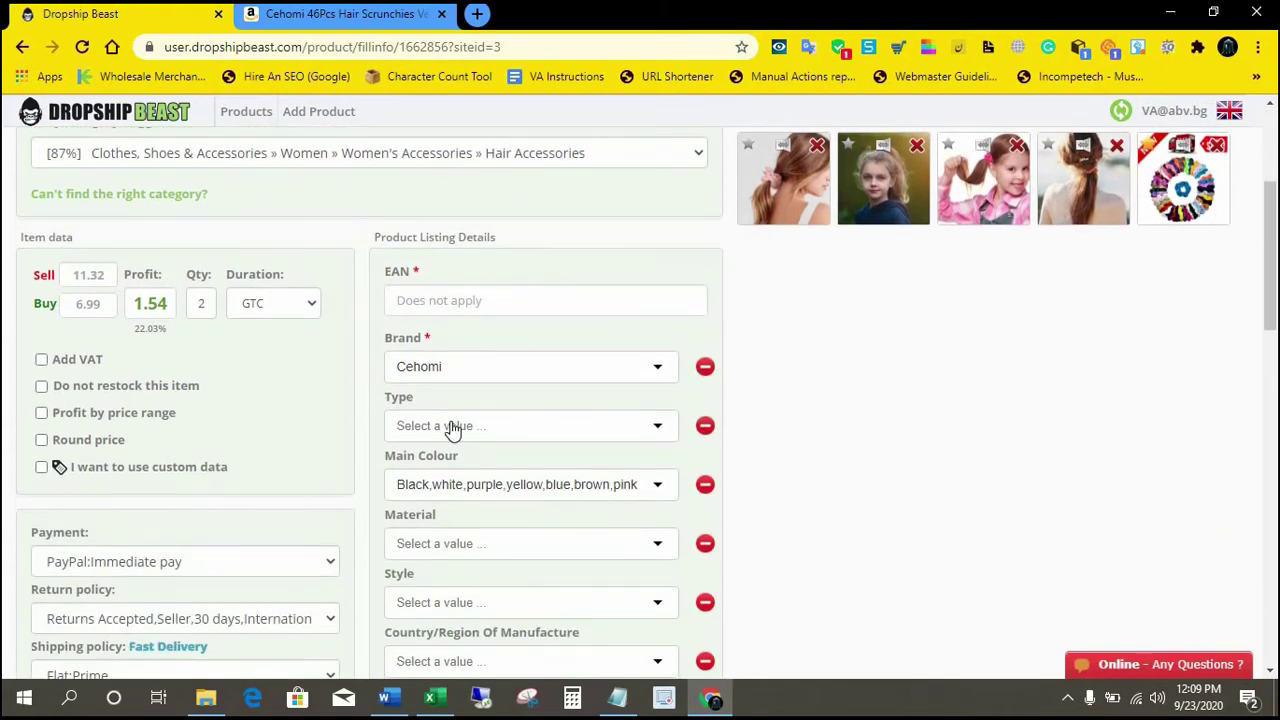
scroll(450, 428, "down", 1)
left_click(106, 184)
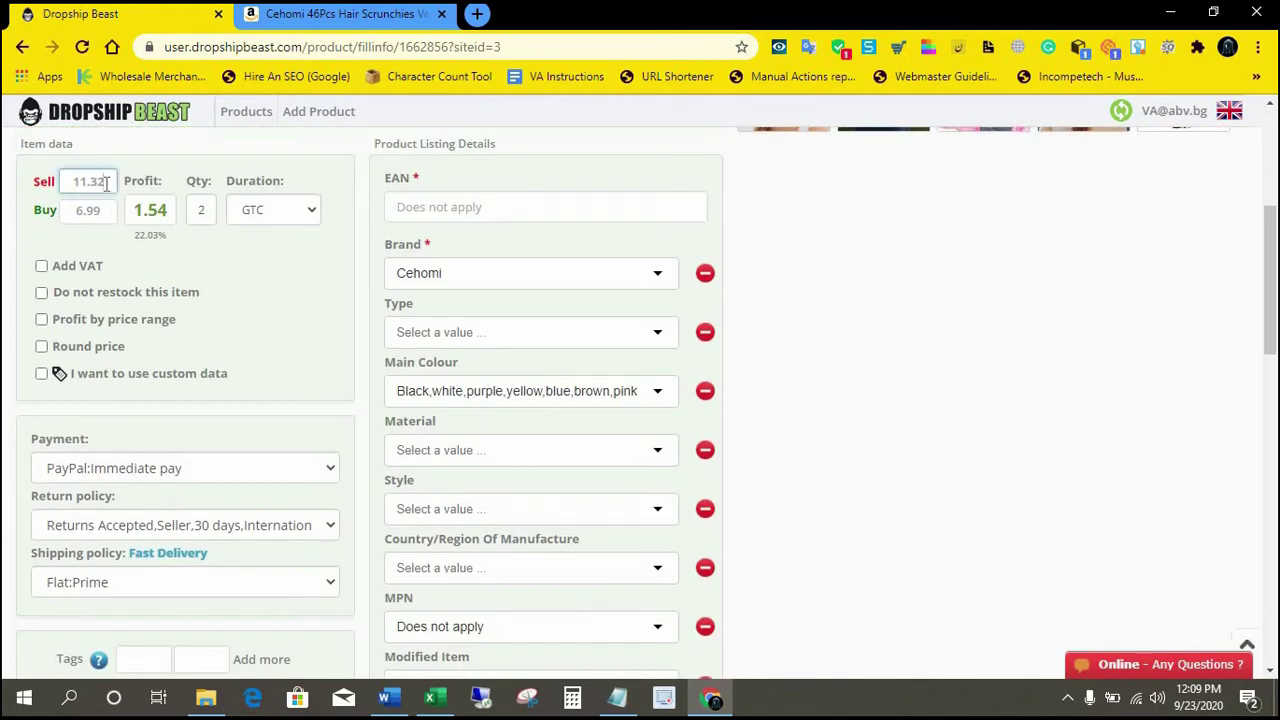
key("BackSpace")
key("BackSpace")
type("99")
left_click(886, 320)
Fill in the item location as London and enter the postcode from the London Zip Code note in its own field.
scroll(300, 428, "down", 4)
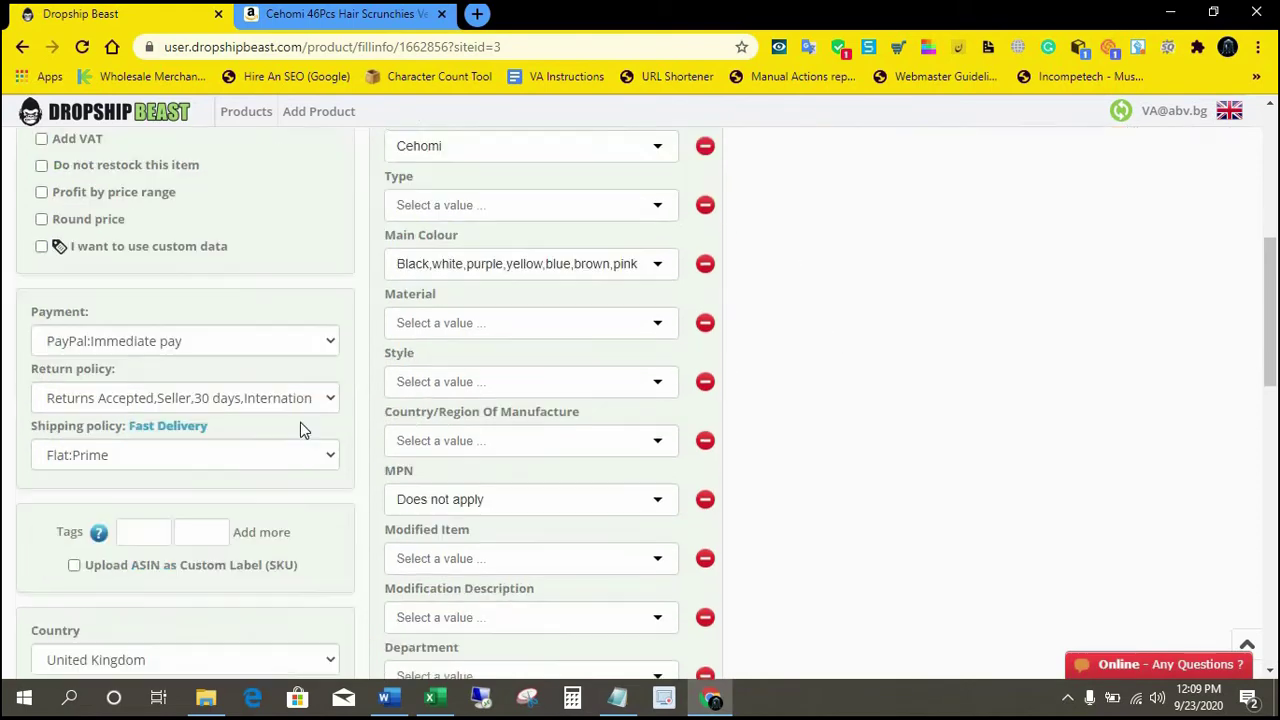
left_click(617, 697)
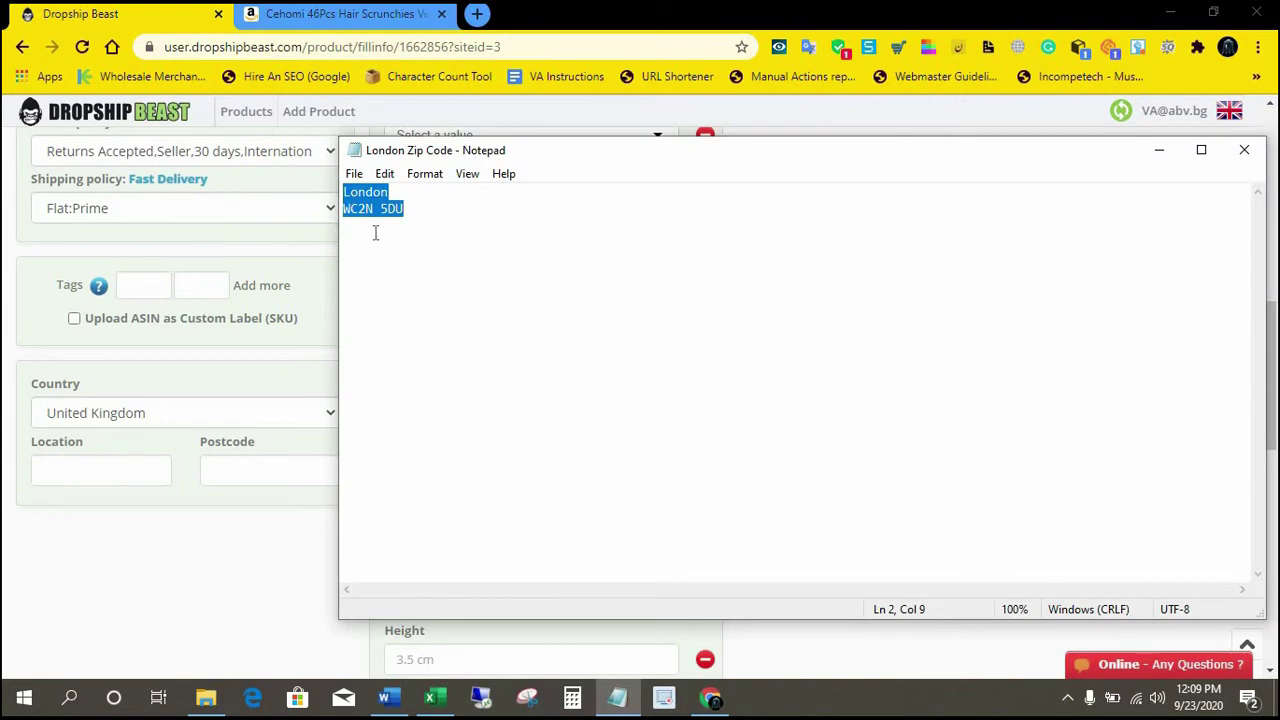
left_click(57, 465)
type("London WC2N 5DU")
left_click_drag(92, 473, 338, 482)
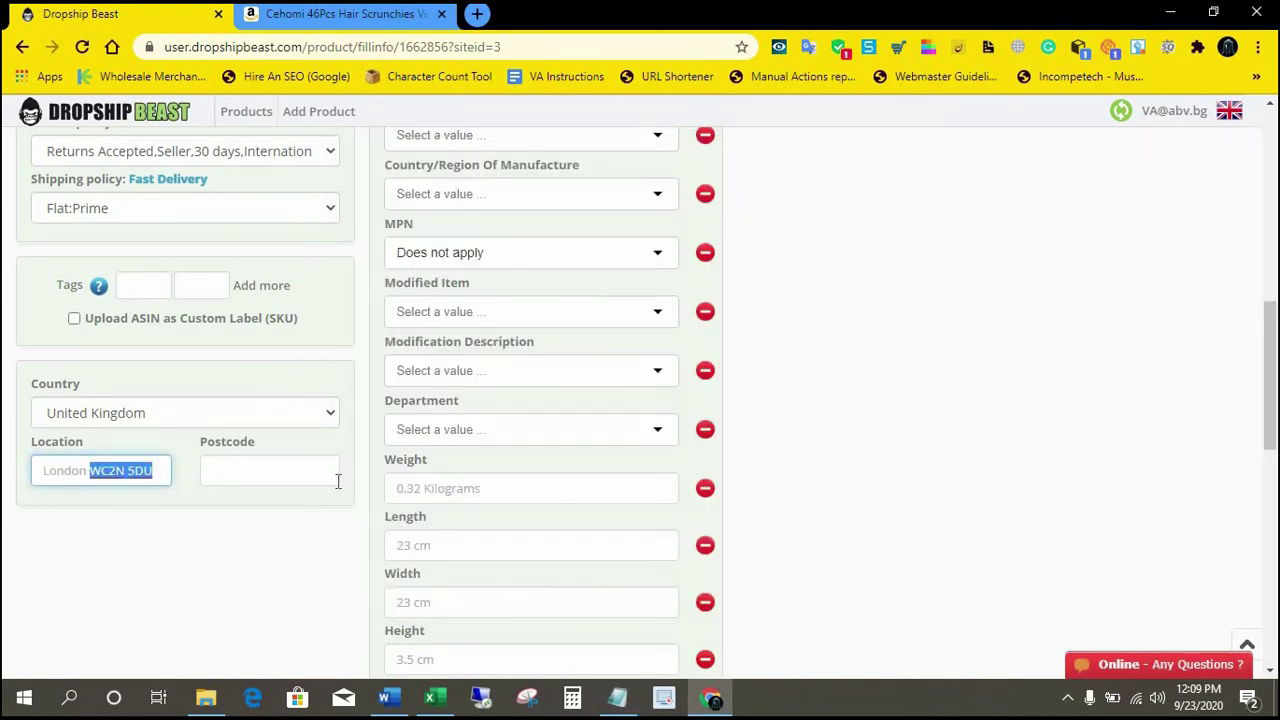
key("ctrl+x")
left_click(294, 470)
key("ctrl+v")
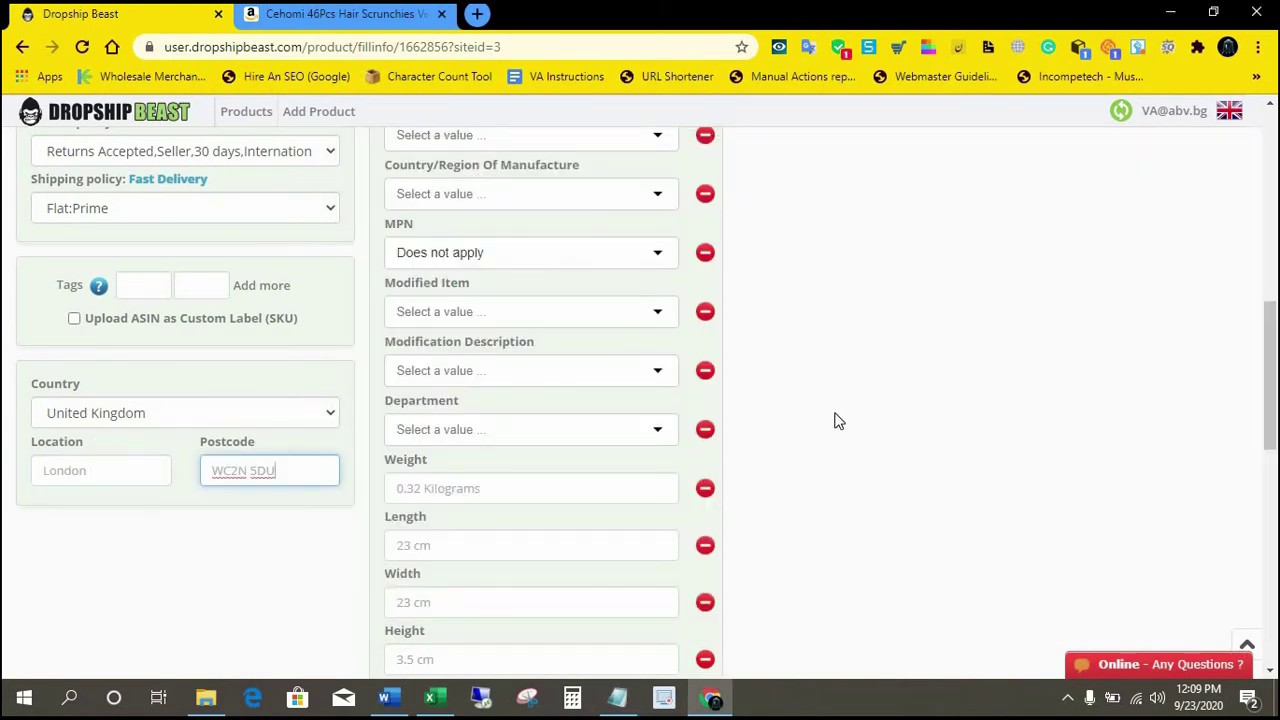
left_click(840, 420)
Review the edited listing from the title, photos and price down to the end of the description.
scroll(838, 418, "up", 2)
scroll(838, 418, "down", 6)
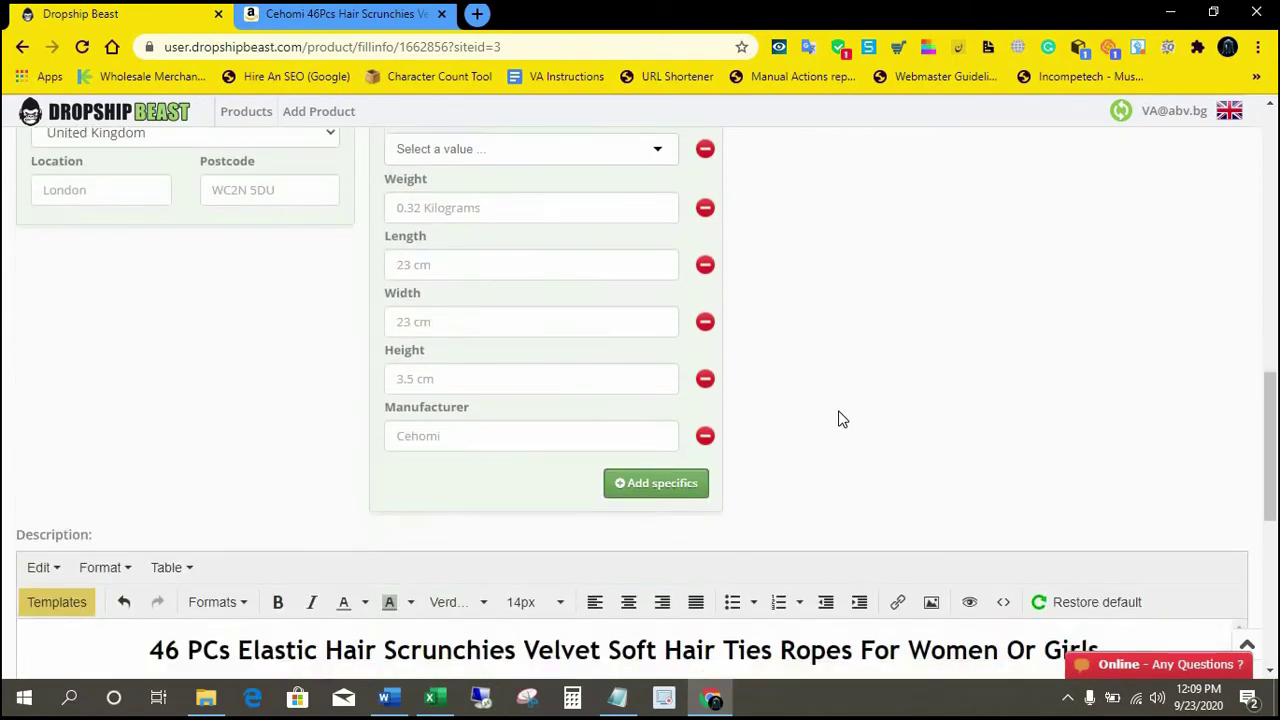
scroll(855, 363, "up", 15)
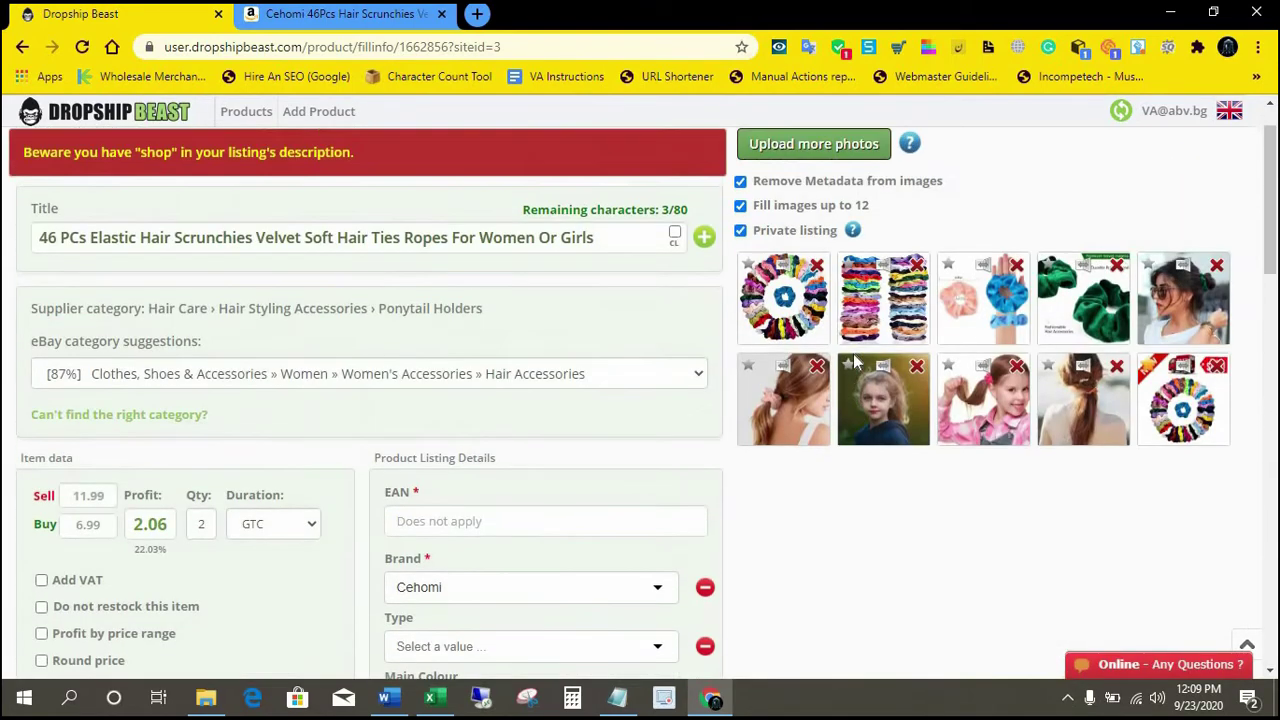
scroll(897, 404, "down", 8)
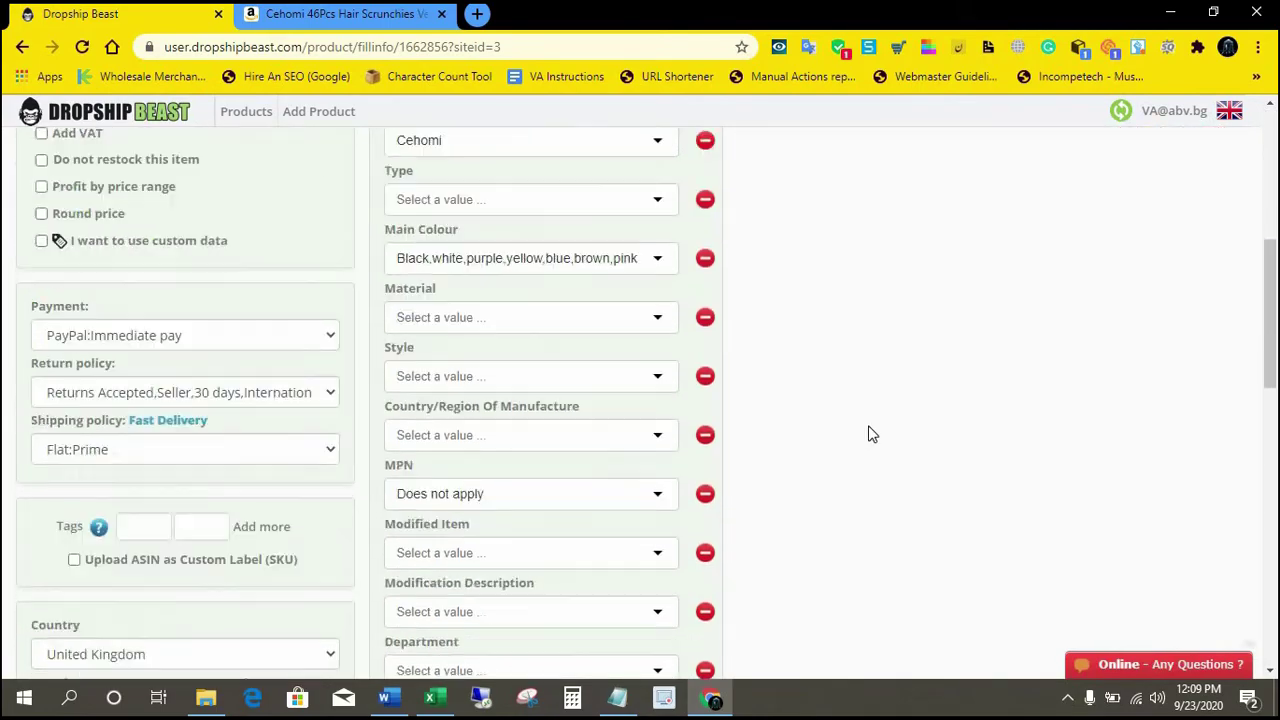
scroll(897, 404, "down", 6)
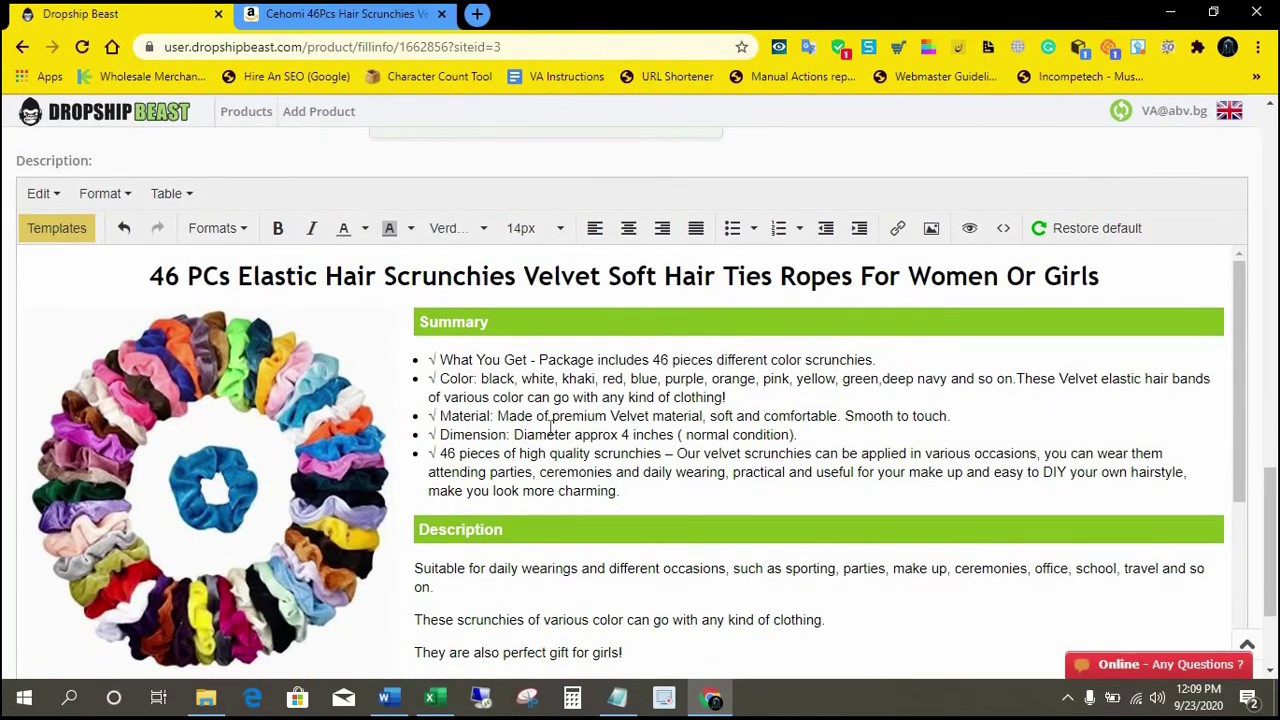
scroll(550, 428, "down", 2)
left_click(583, 397)
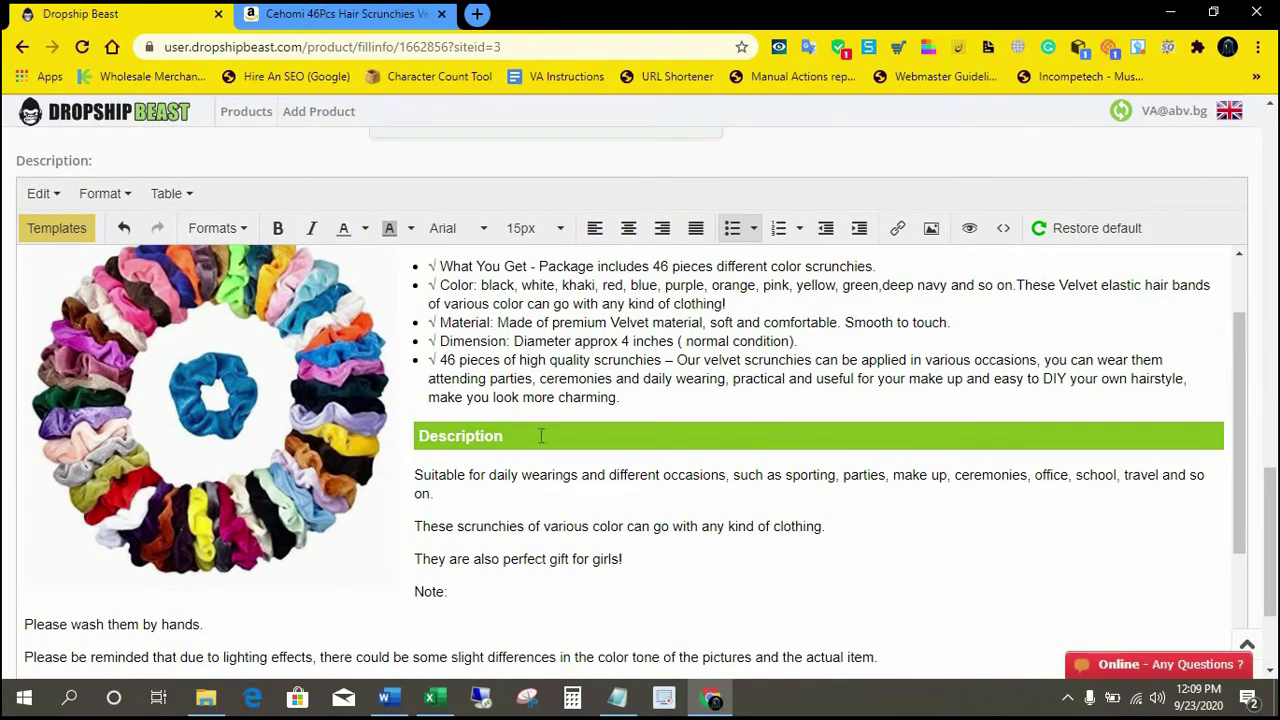
scroll(500, 425, "down", 1)
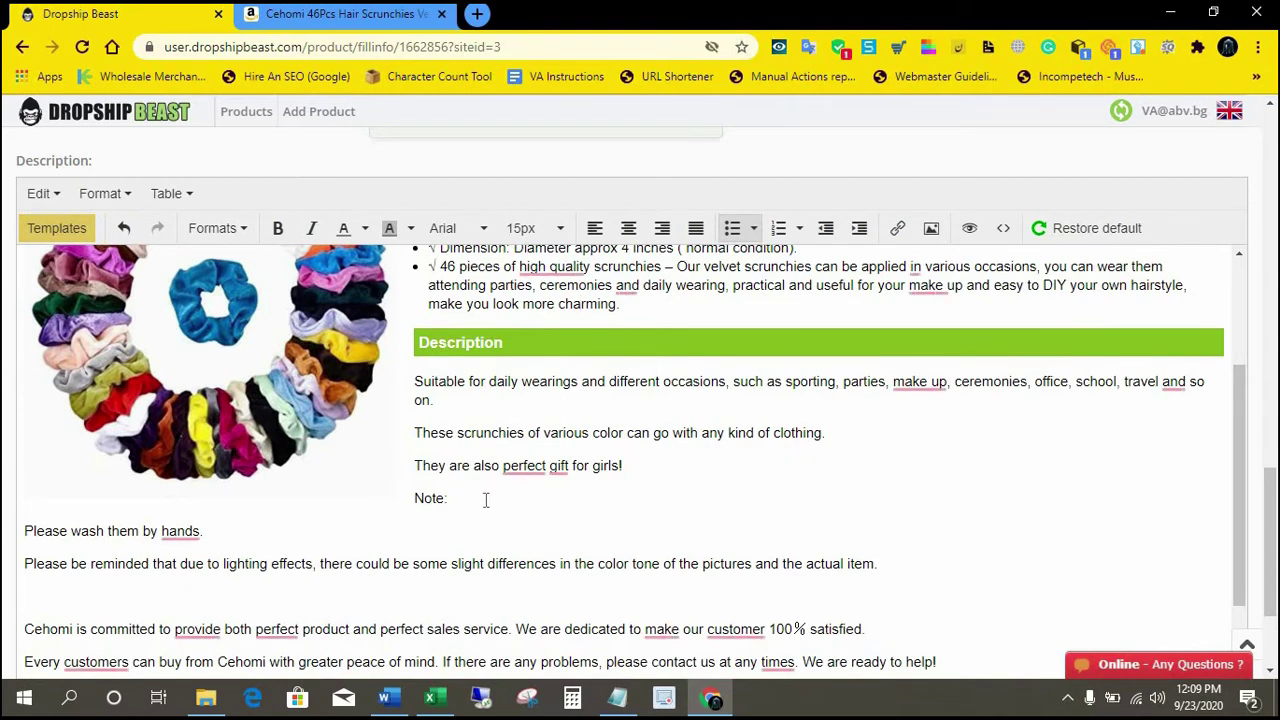
scroll(481, 500, "down", 1)
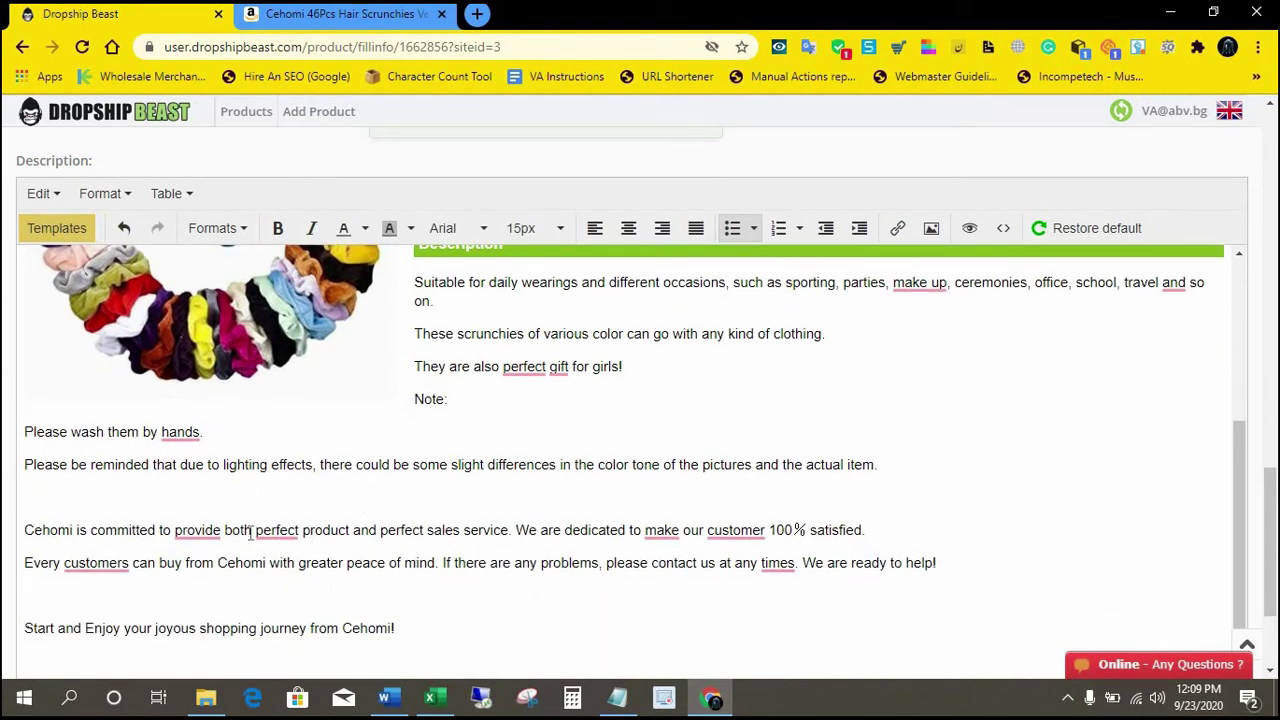
Delete the closing Cehomi customer-service and shopping-journey paragraphs from the description, and submit the product to eBay.
scroll(250, 533, "down", 1)
left_click_drag(25, 437, 407, 531)
key("BackSpace")
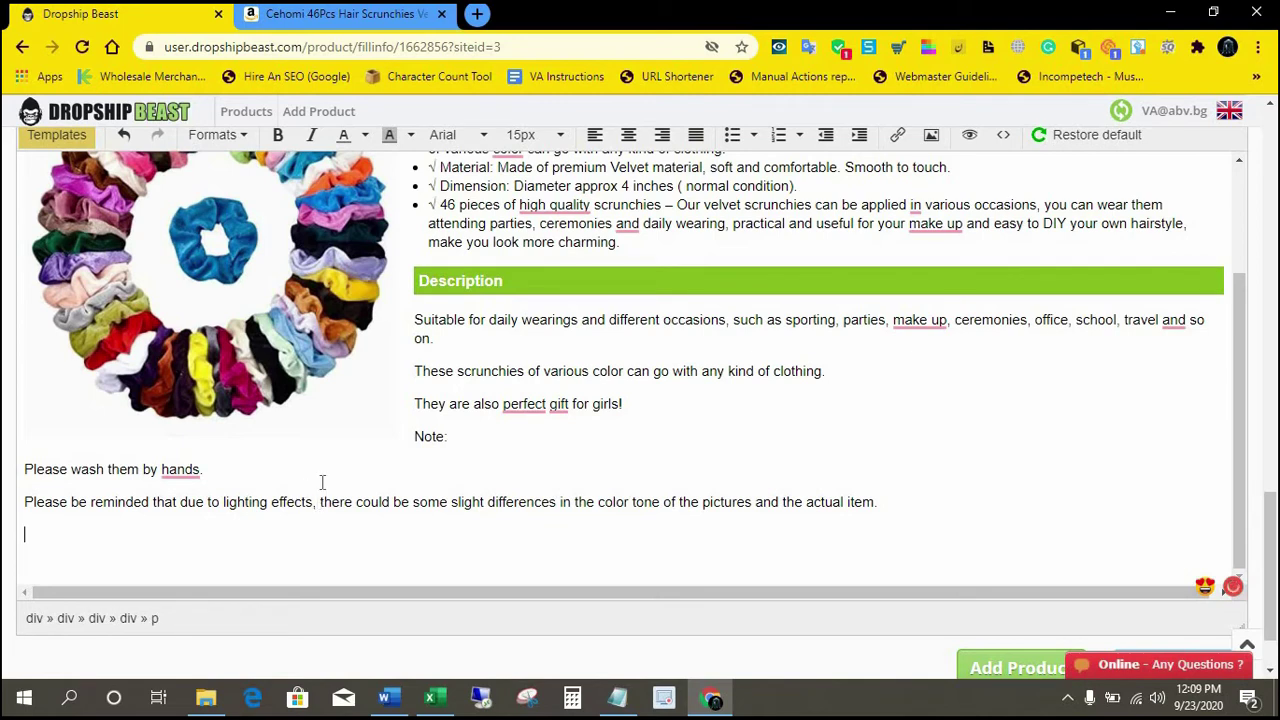
scroll(697, 613, "down", 1)
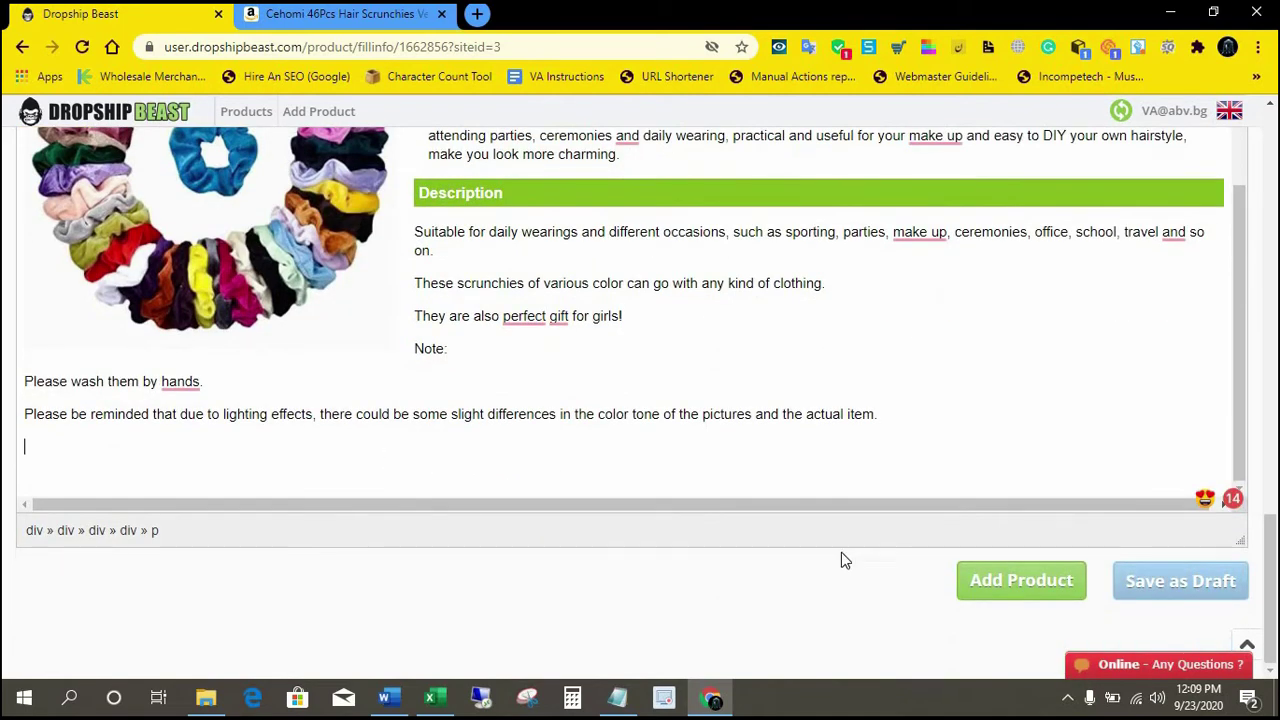
left_click(1005, 586)
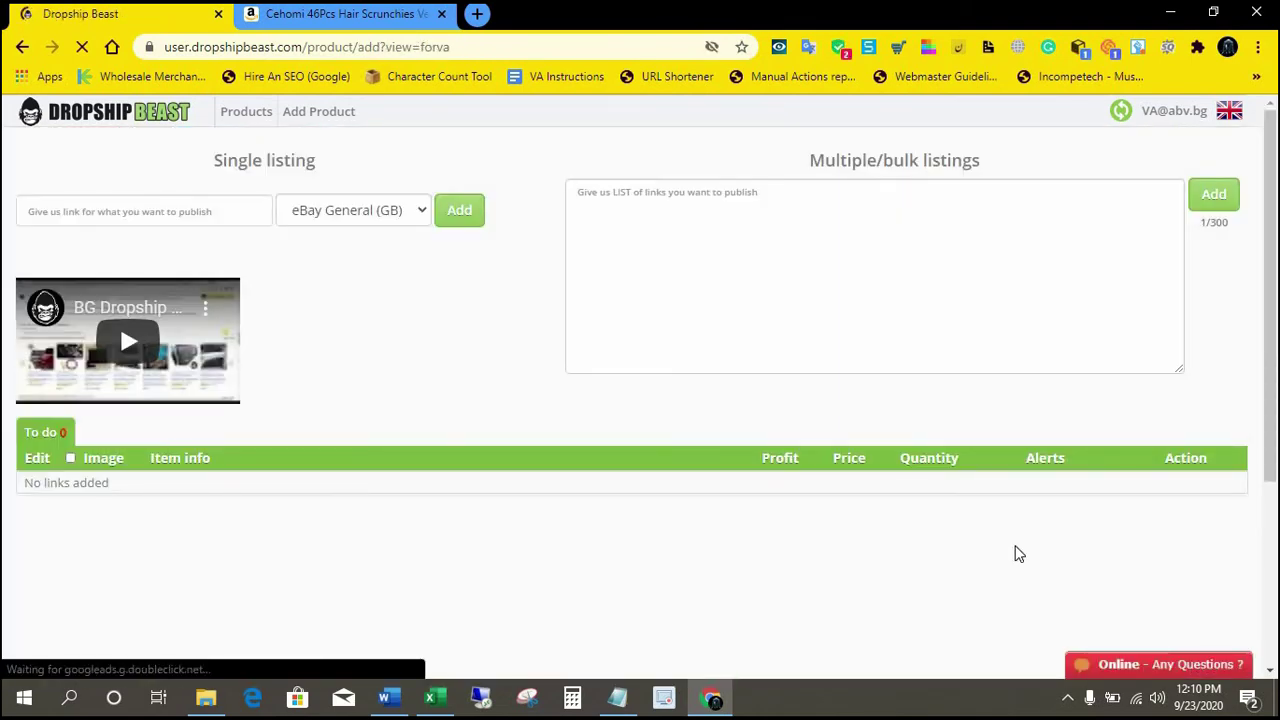
Open the 46 PCs Elastic Hair Scrunchies item from the active product list in a new tab and switch to its eBay listing.
left_click(245, 122)
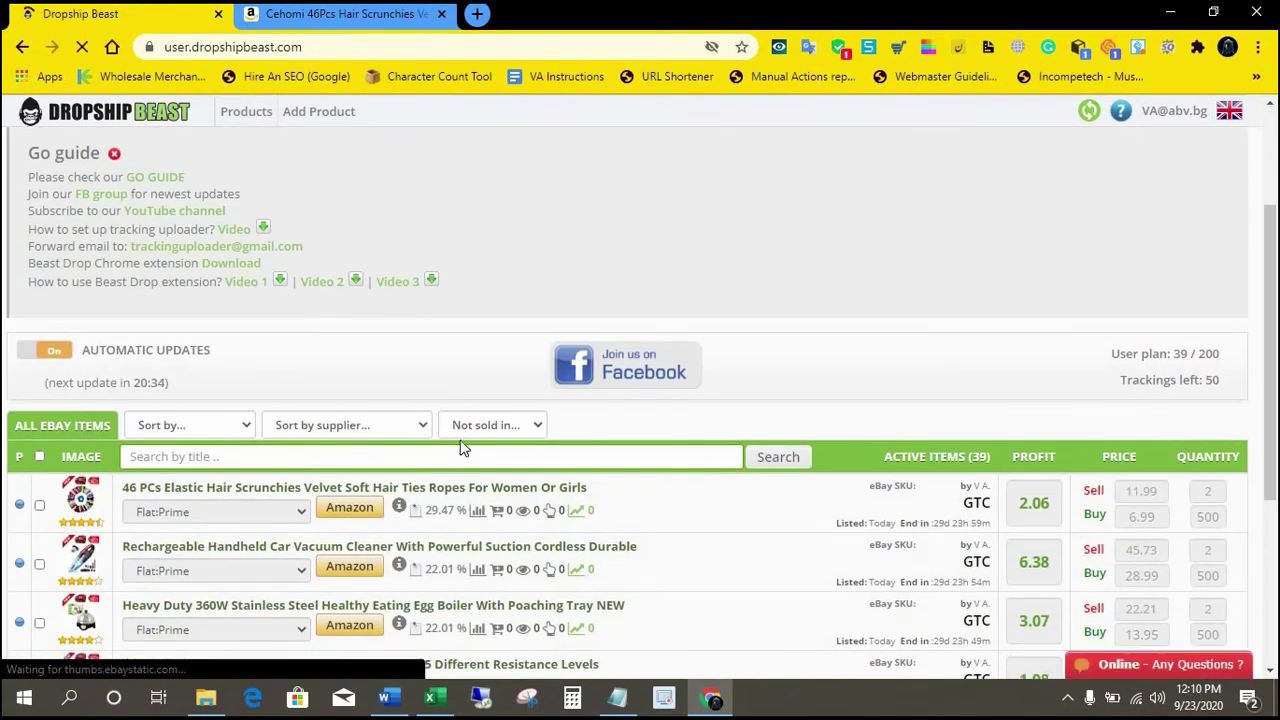
right_click(351, 581)
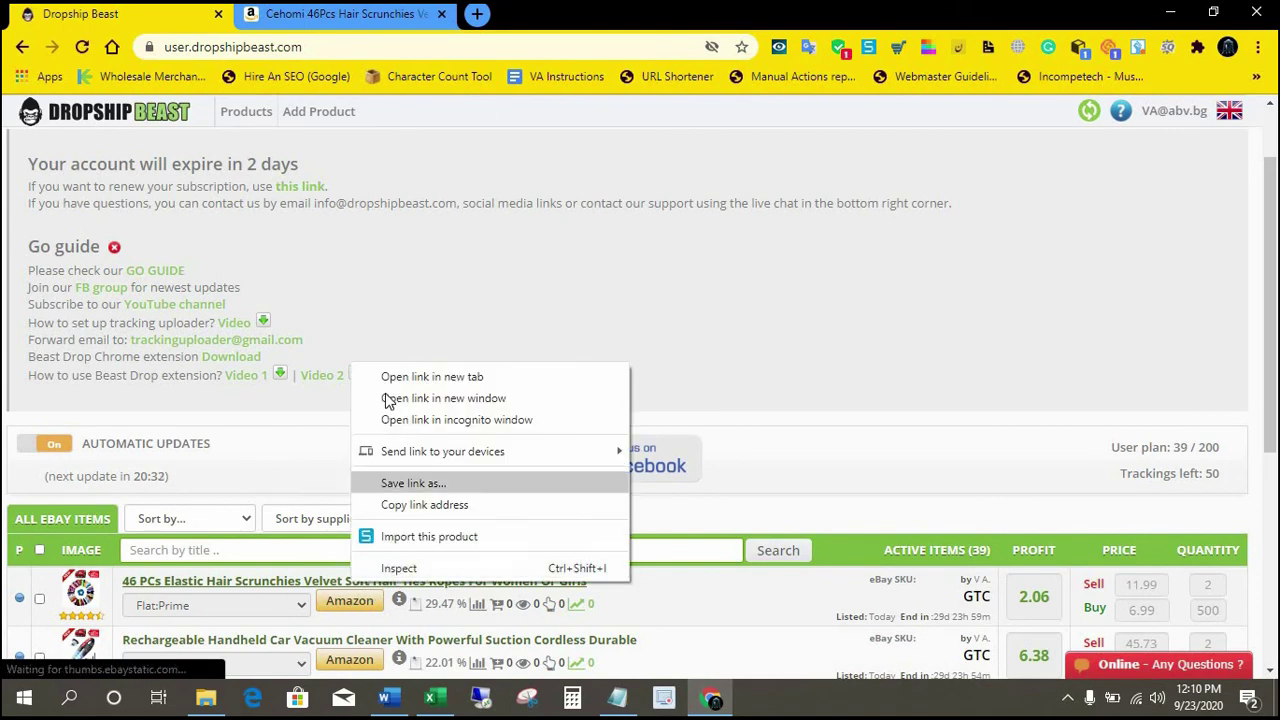
left_click(389, 377)
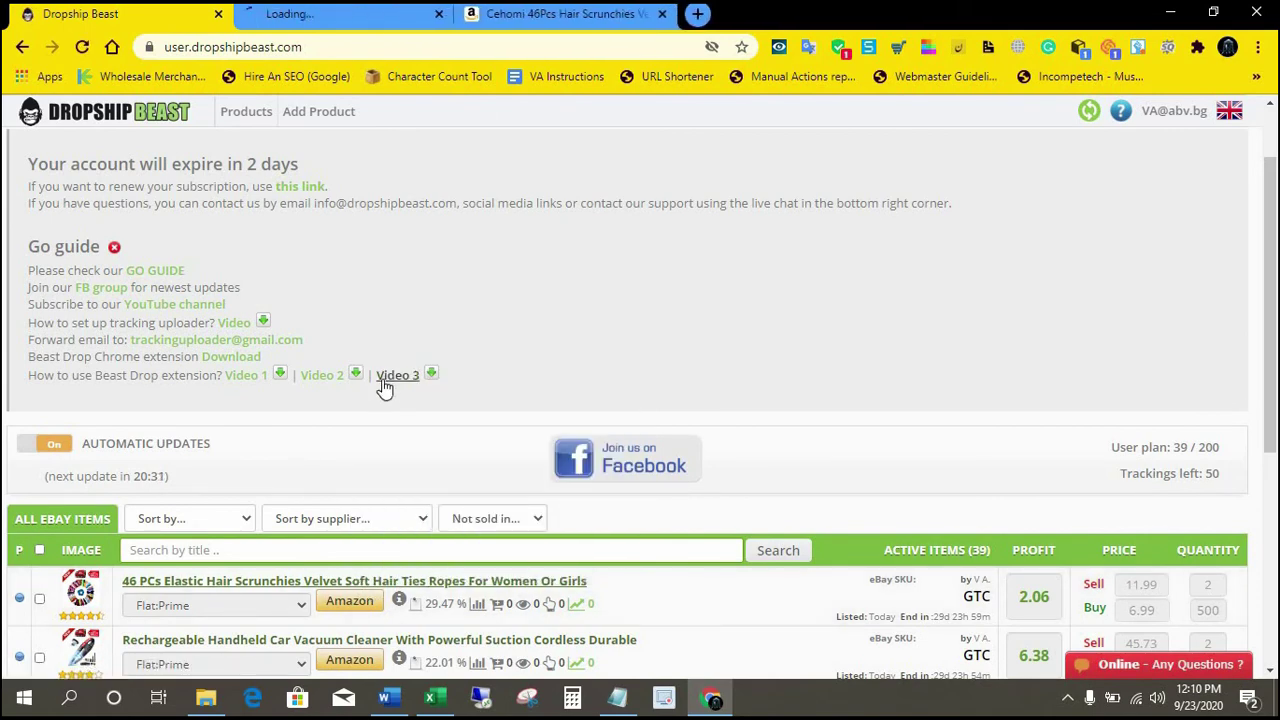
left_click(318, 14)
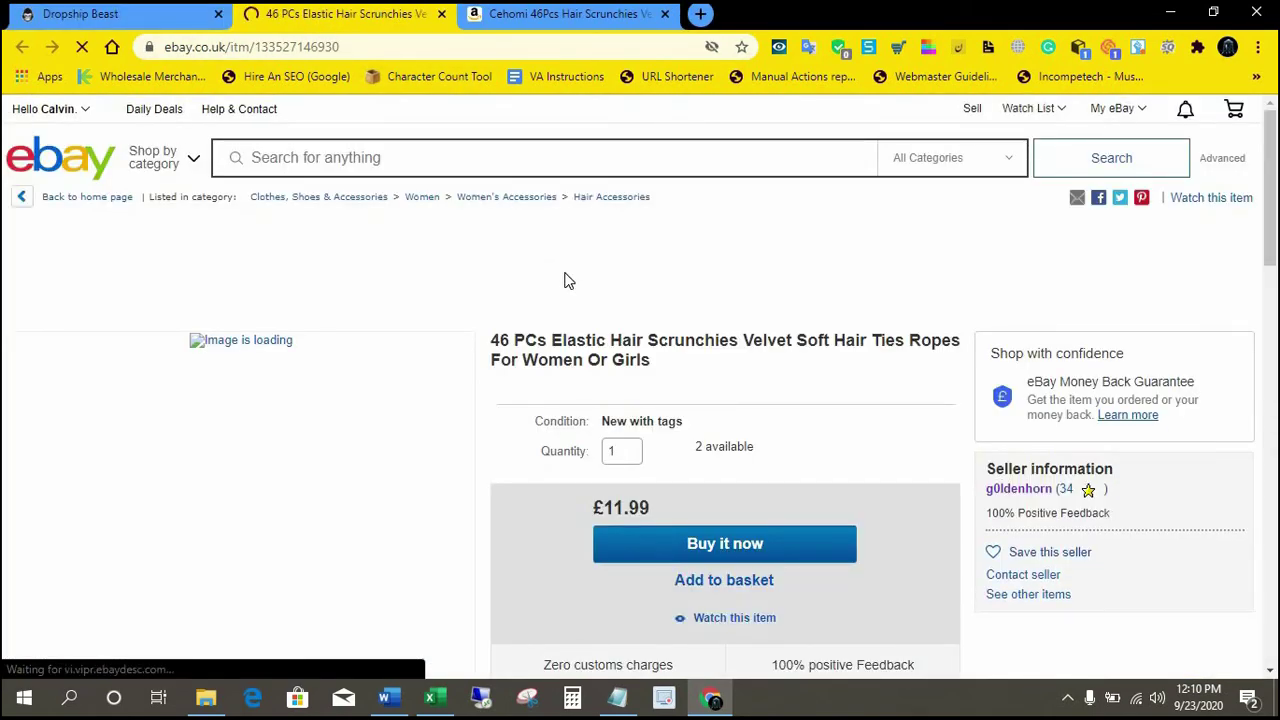
Review the live scrunchies listing's photos, price, item location, item specifics and description, and return to its title.
scroll(560, 282, "down", 2)
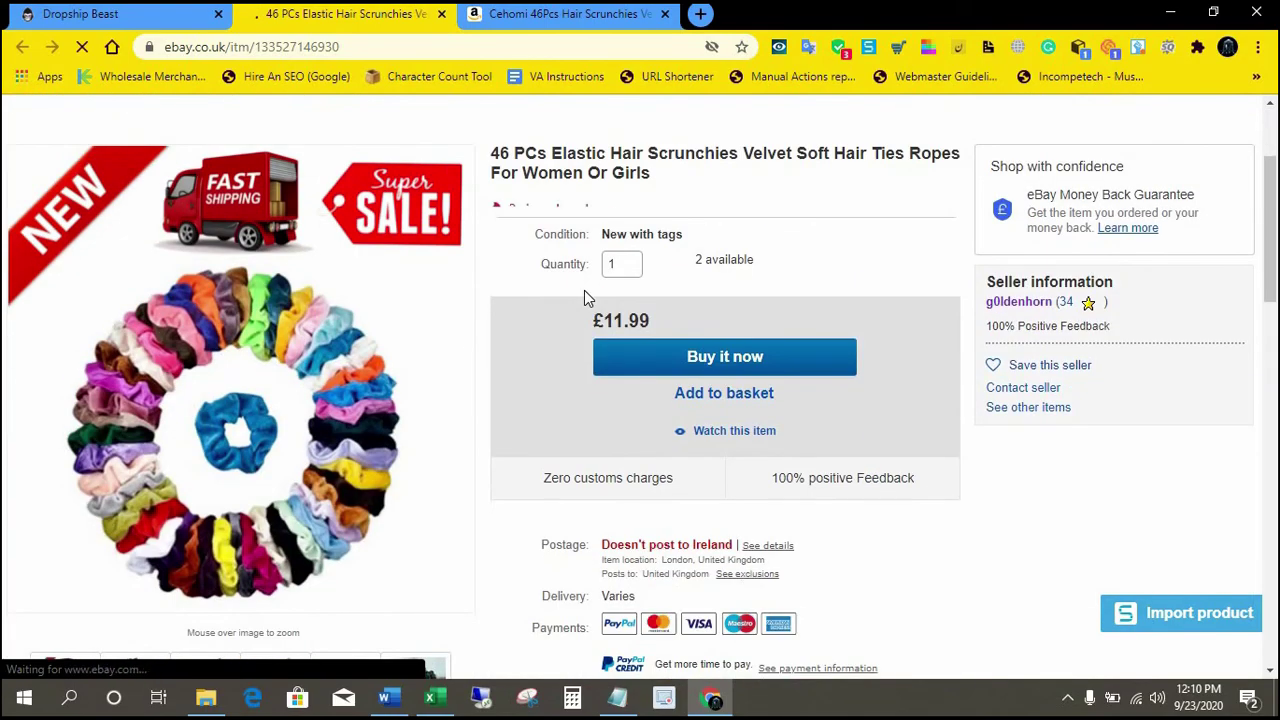
scroll(611, 301, "down", 7)
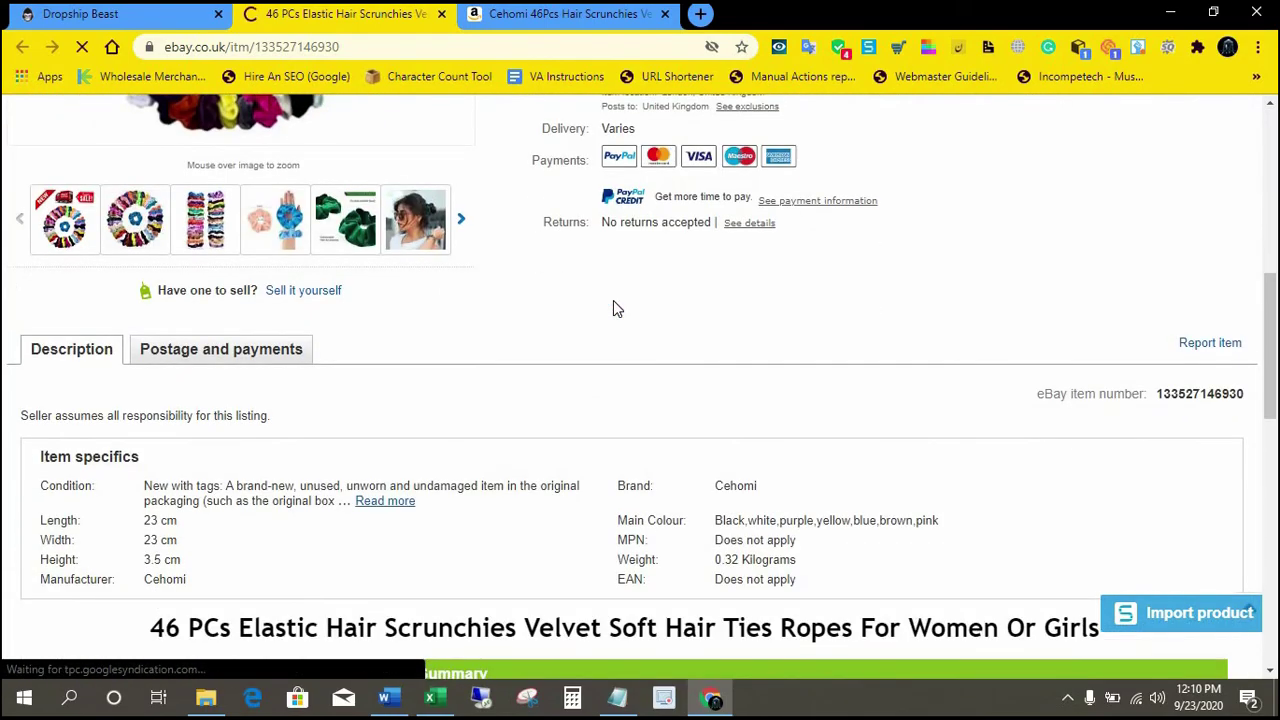
scroll(613, 305, "down", 6)
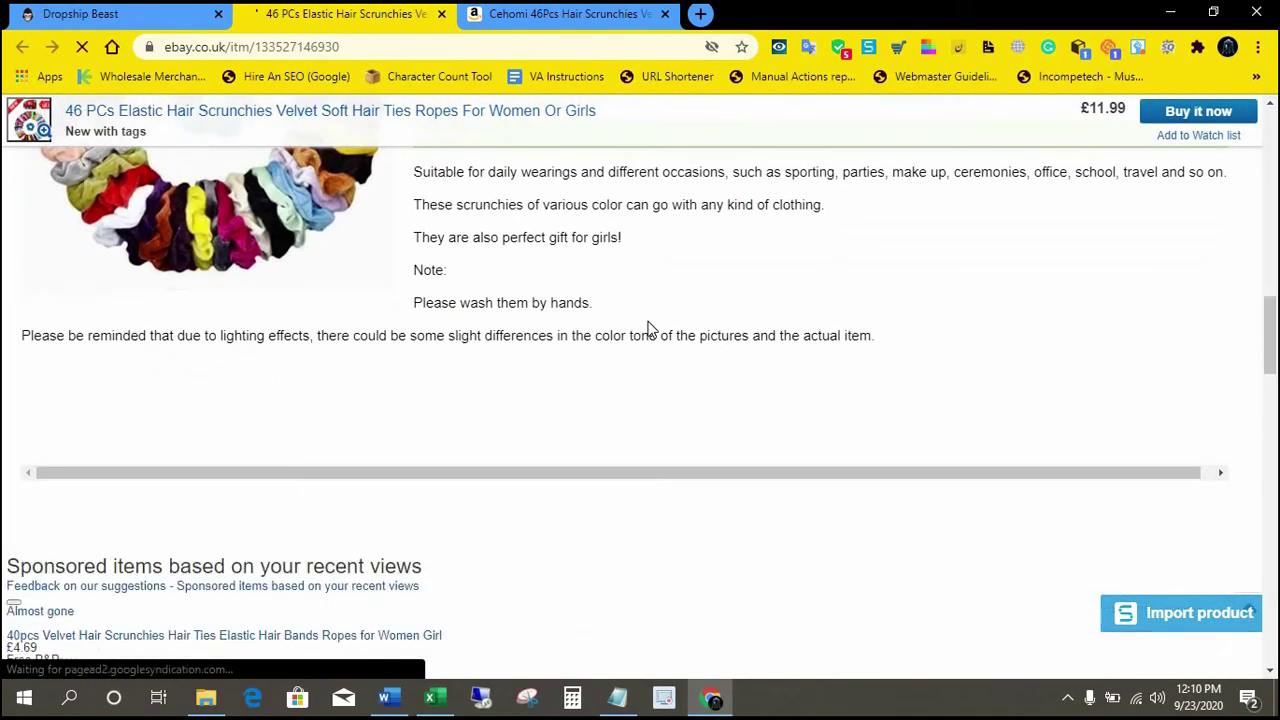
scroll(648, 328, "up", 13)
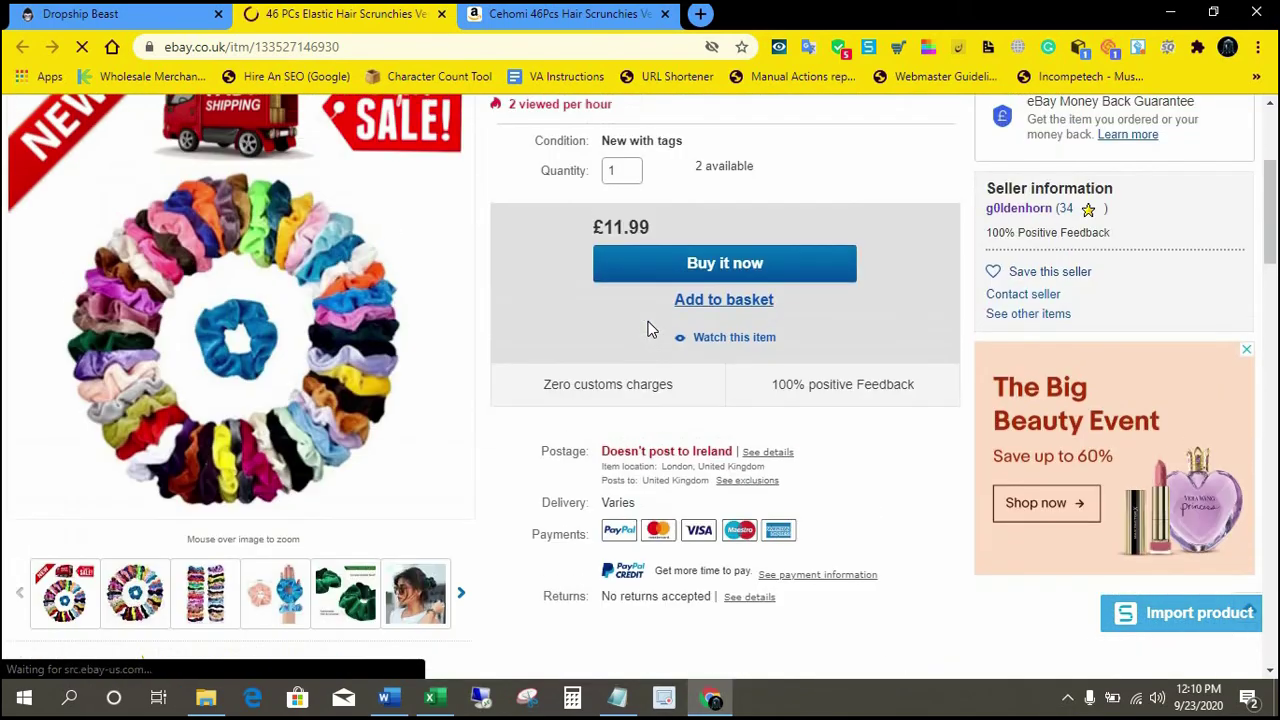
scroll(648, 328, "up", 2)
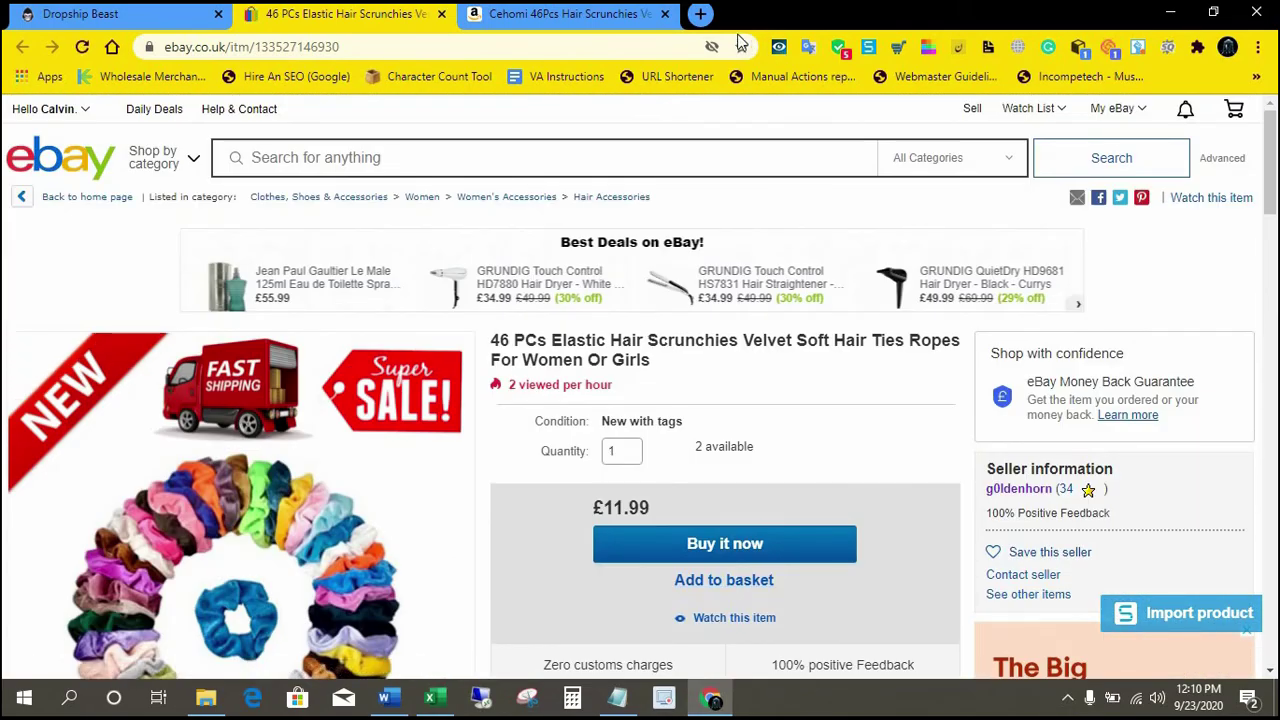
Write the closing message "Thanks for watching th" in the address bar of a new browser tab.
left_click(701, 14)
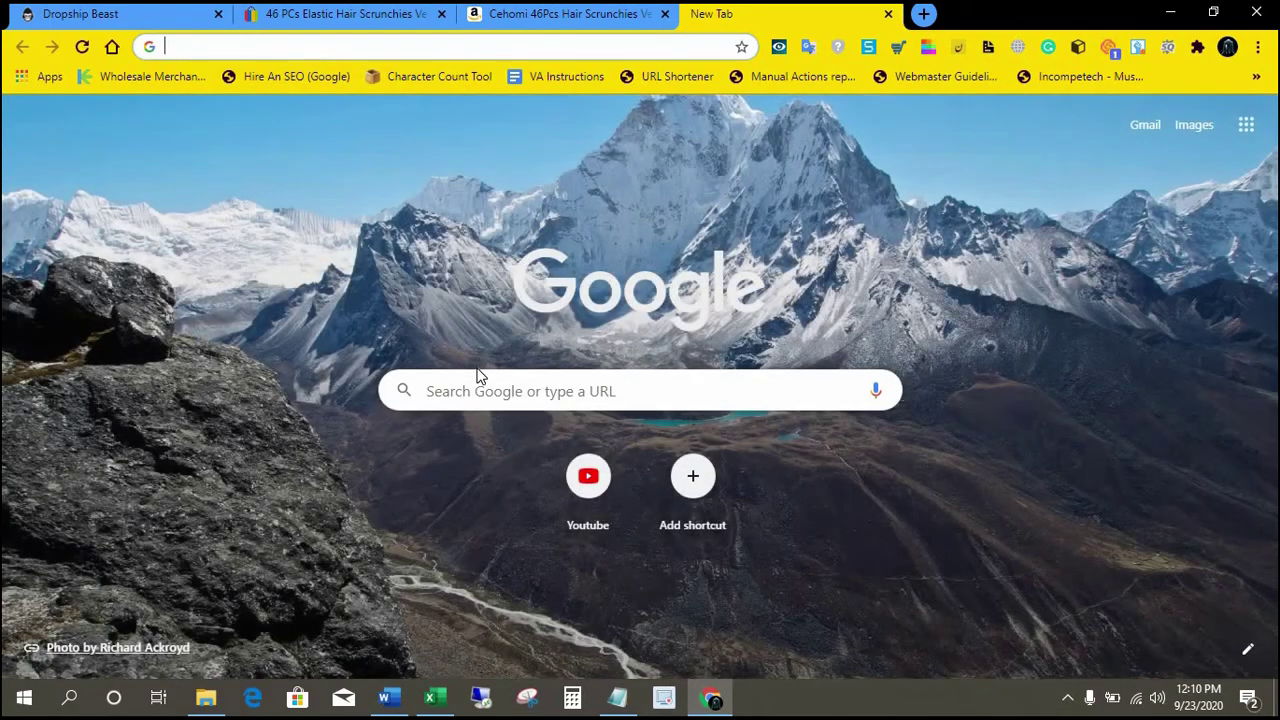
type("Thanks for w")
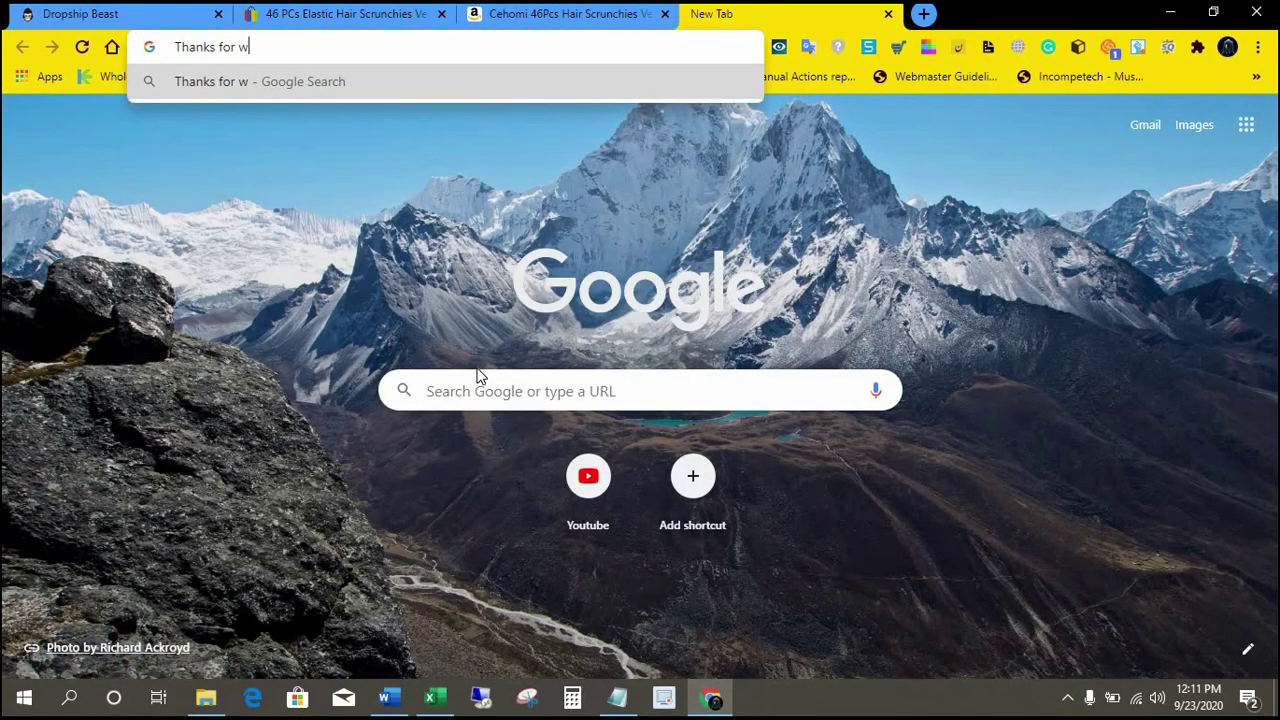
type("atchen")
key("BackSpace")
key("BackSpace")
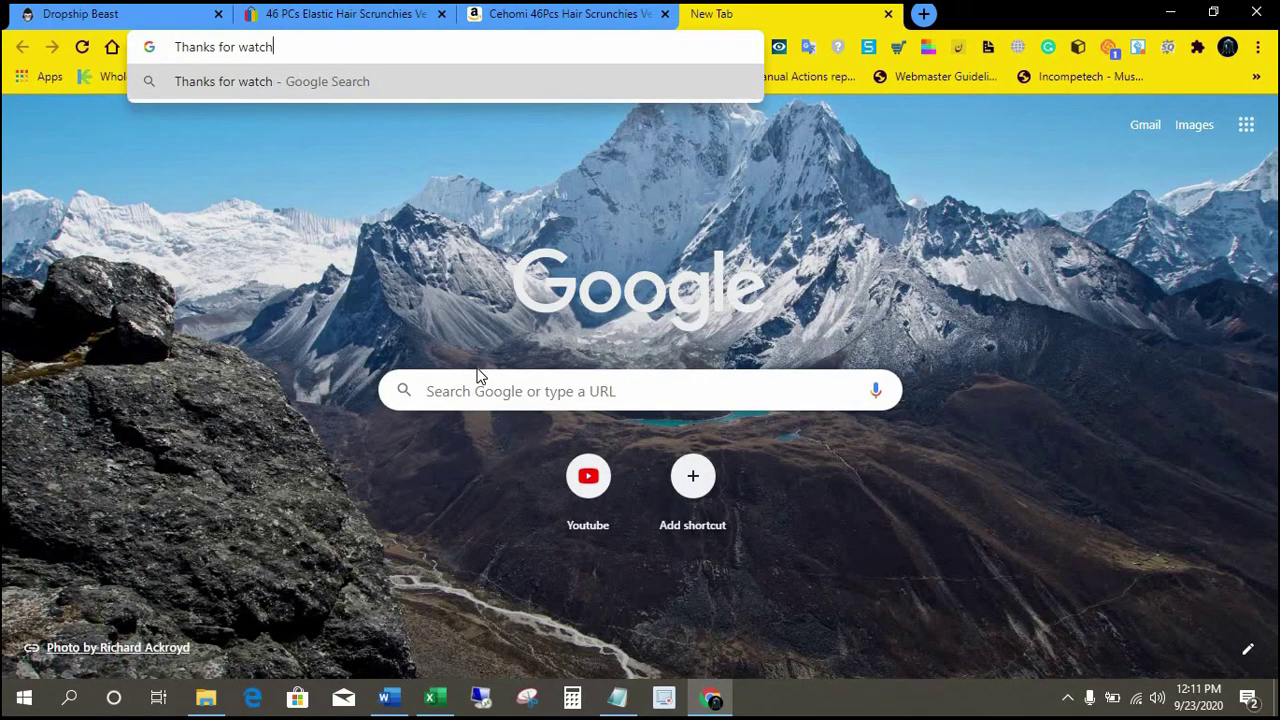
type("9n")
key("BackSpace")
key("BackSpace")
type("ing th")
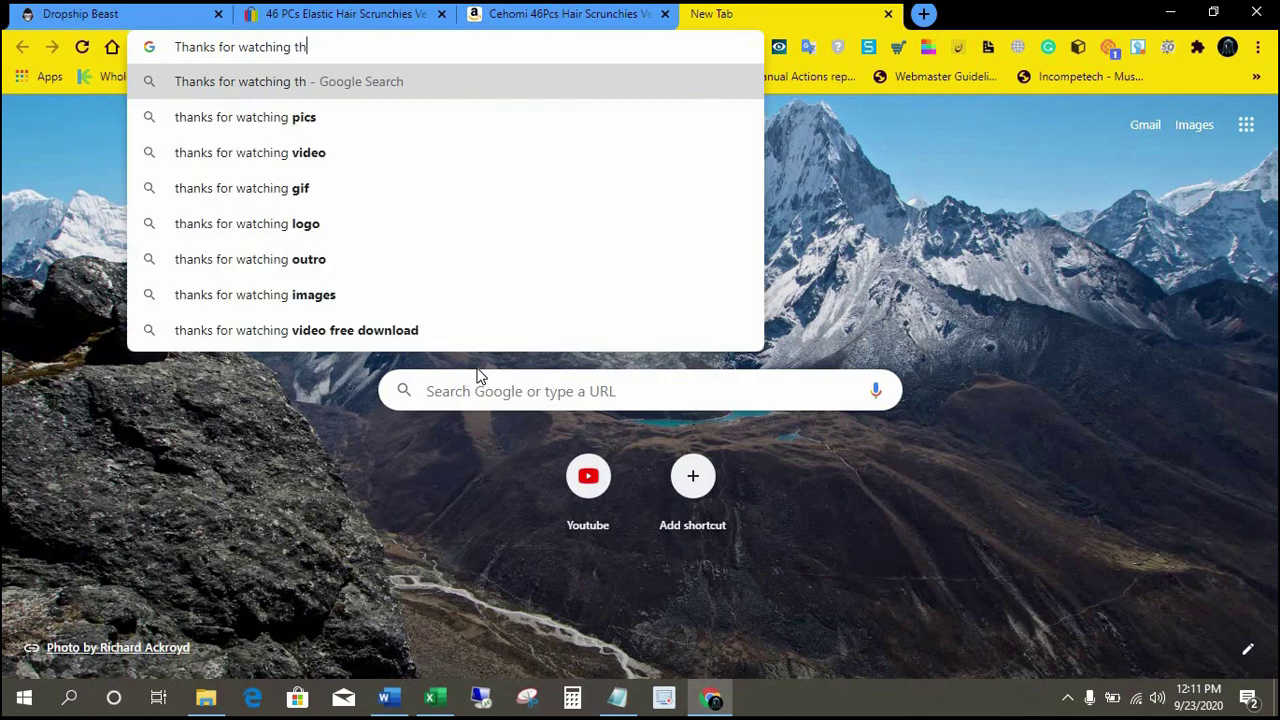